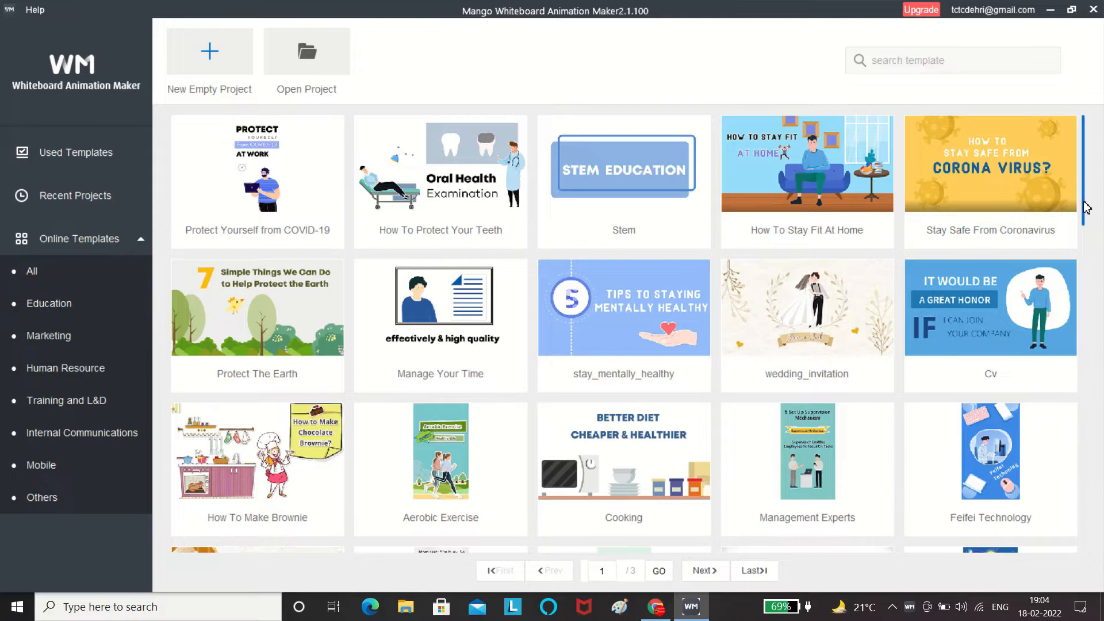
Create a new empty project with a 16:9 aspect ratio
scroll(1102, 310, down, 1)
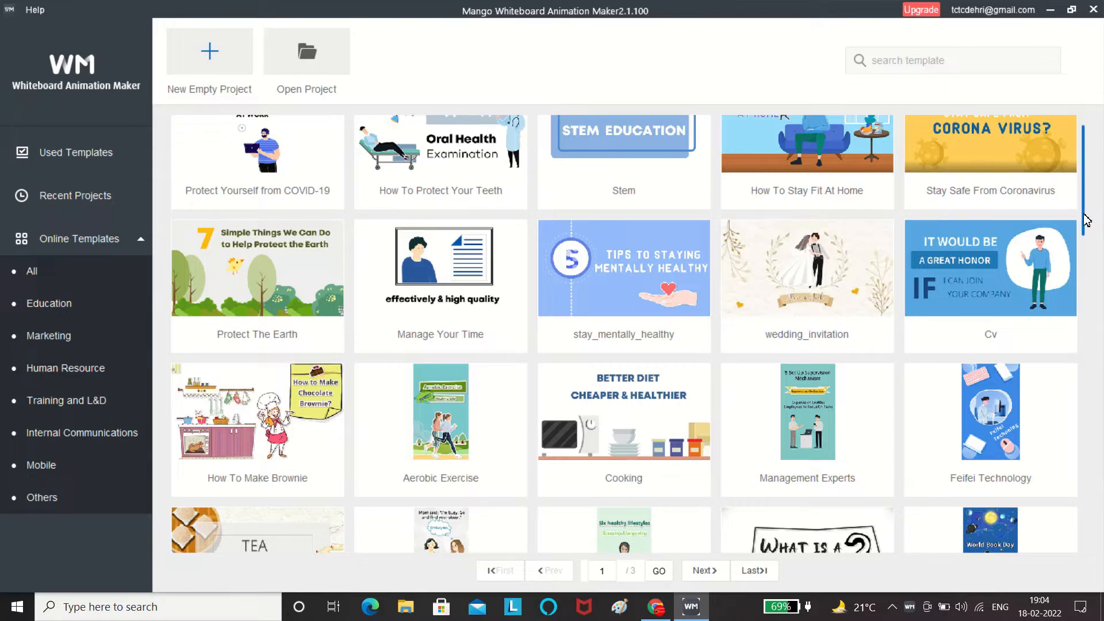
drag(1087, 220, 1092, 186)
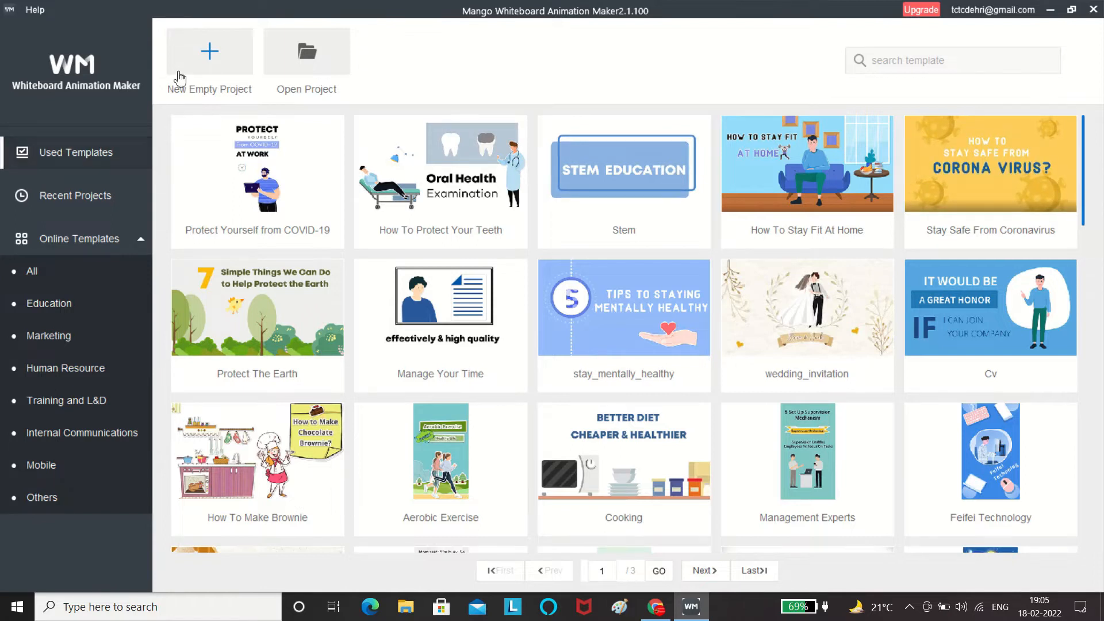
click(227, 56)
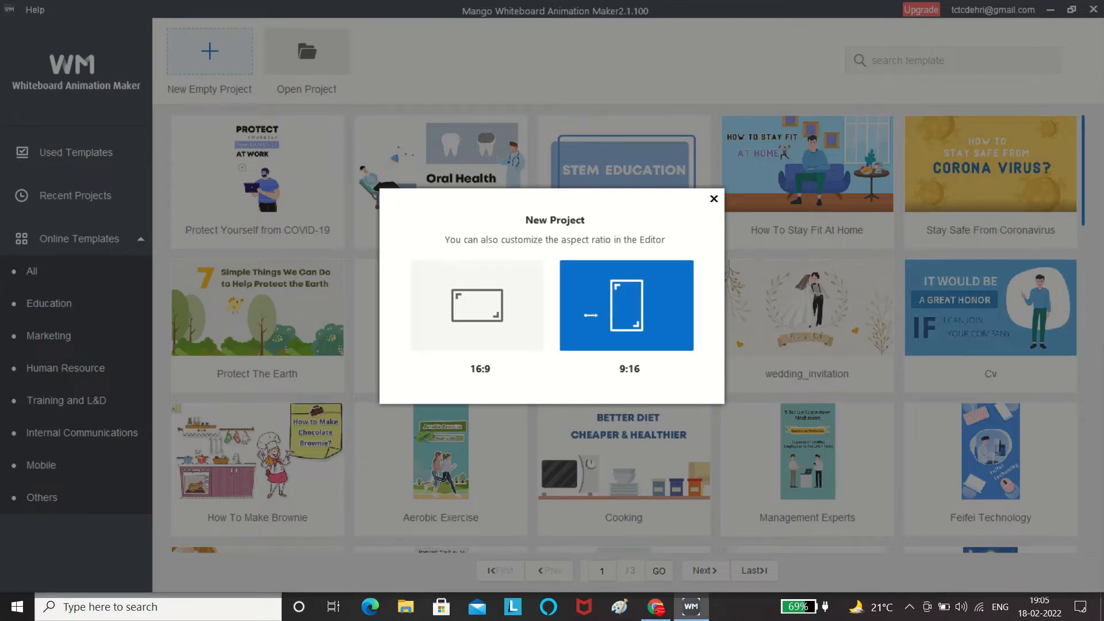
click(492, 313)
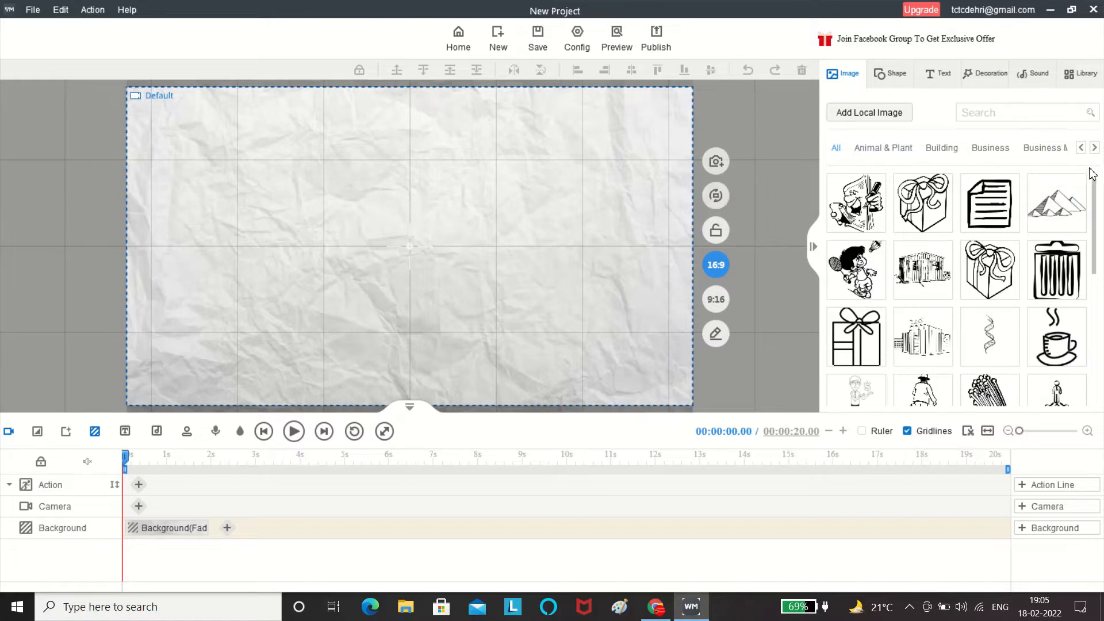
Add the dark-haired woman from the Business Woman images, enlarge her to about 335 by 730, and place her on the canvas's left side
mouse_move(1095, 253)
mouse_down()
mouse_move(1102, 398)
mouse_move(1101, 238)
mouse_up()
click(1094, 148)
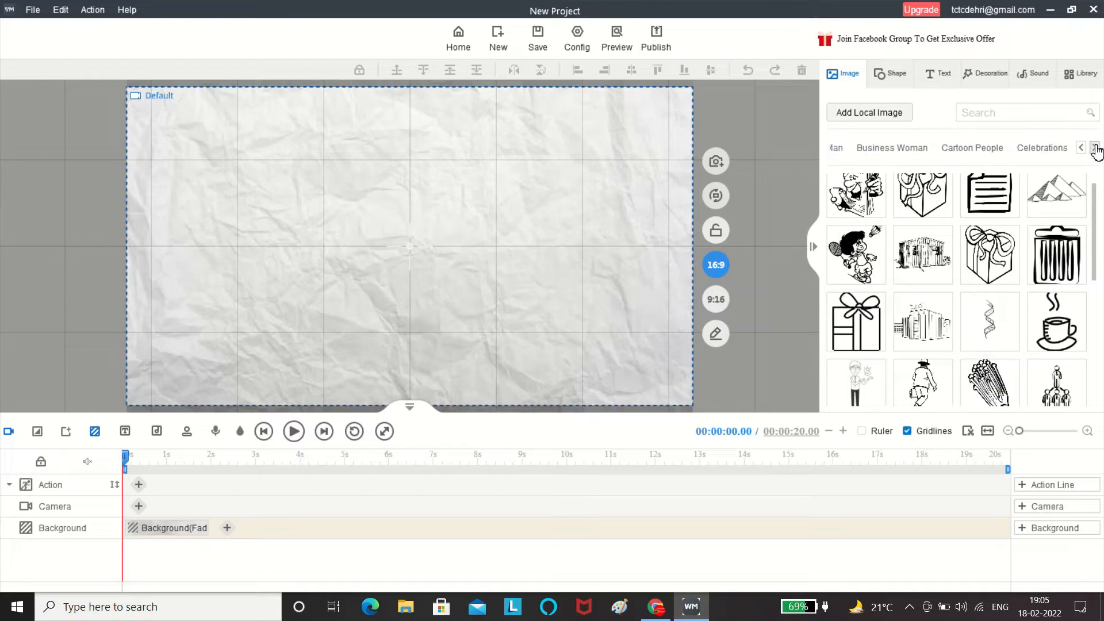
click(914, 148)
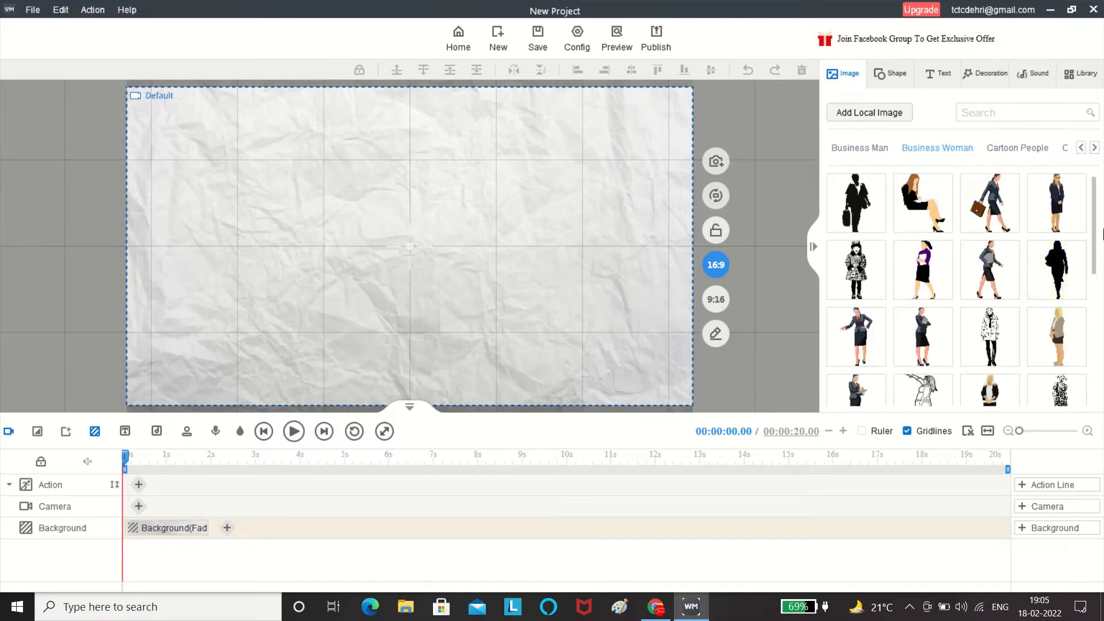
drag(1092, 214, 1102, 363)
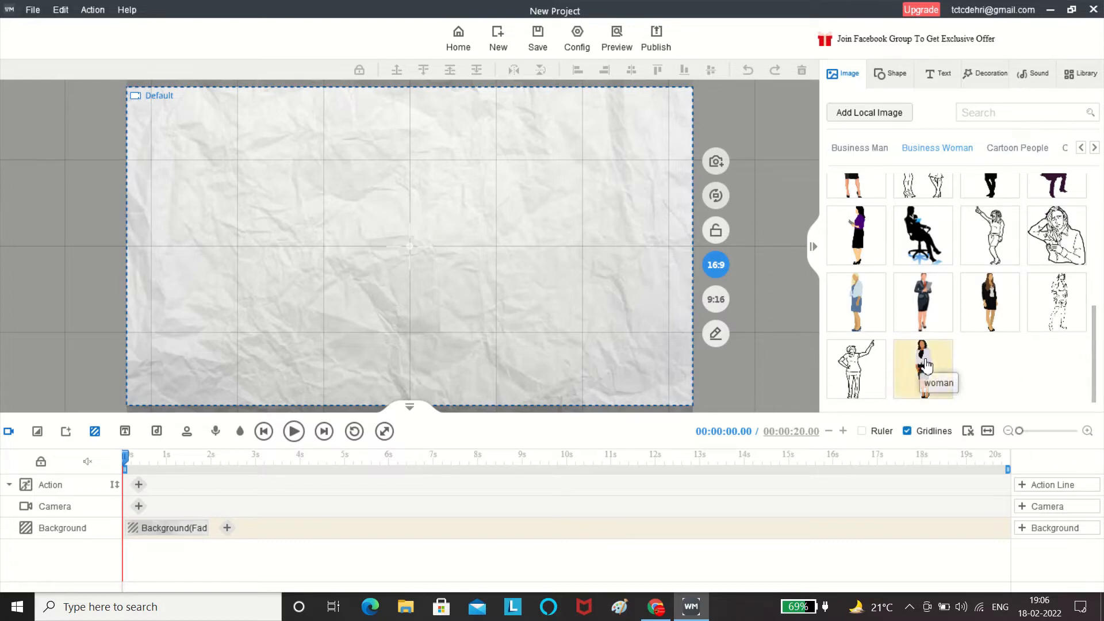
drag(926, 365, 466, 271)
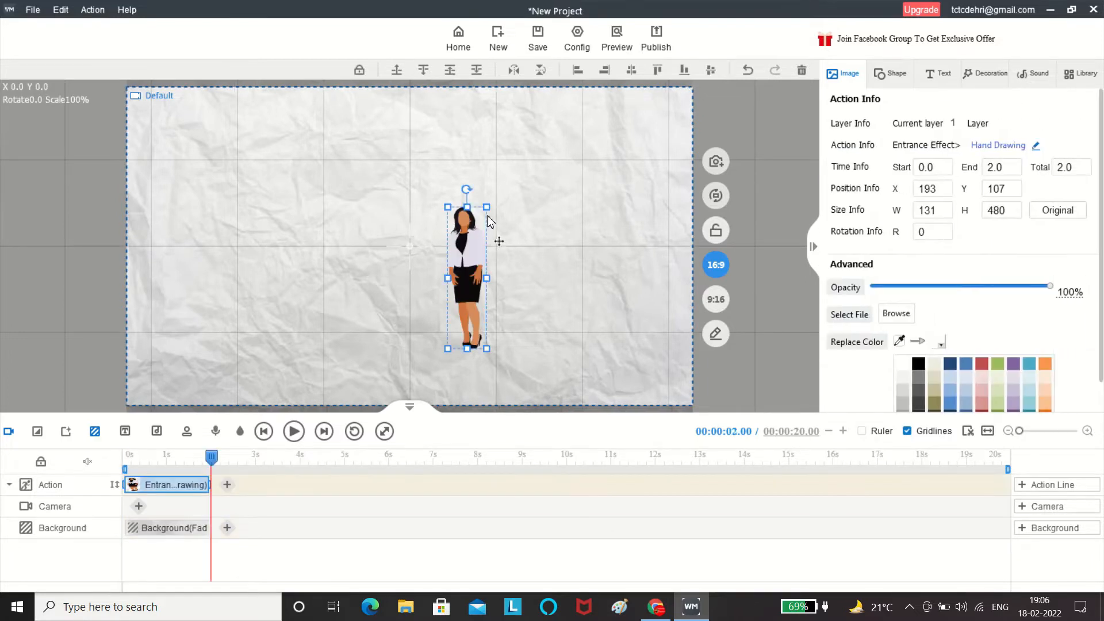
drag(487, 208, 549, 138)
drag(491, 236, 222, 229)
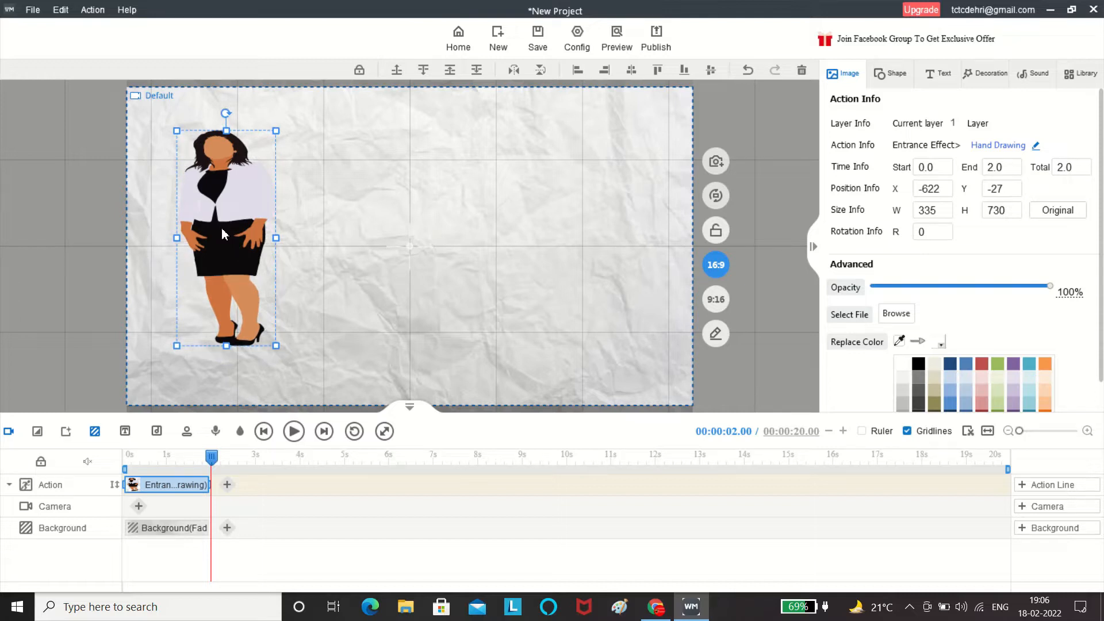
Play the animation from the start to preview the dark-haired woman's hand-drawn entrance
drag(212, 458, 19, 458)
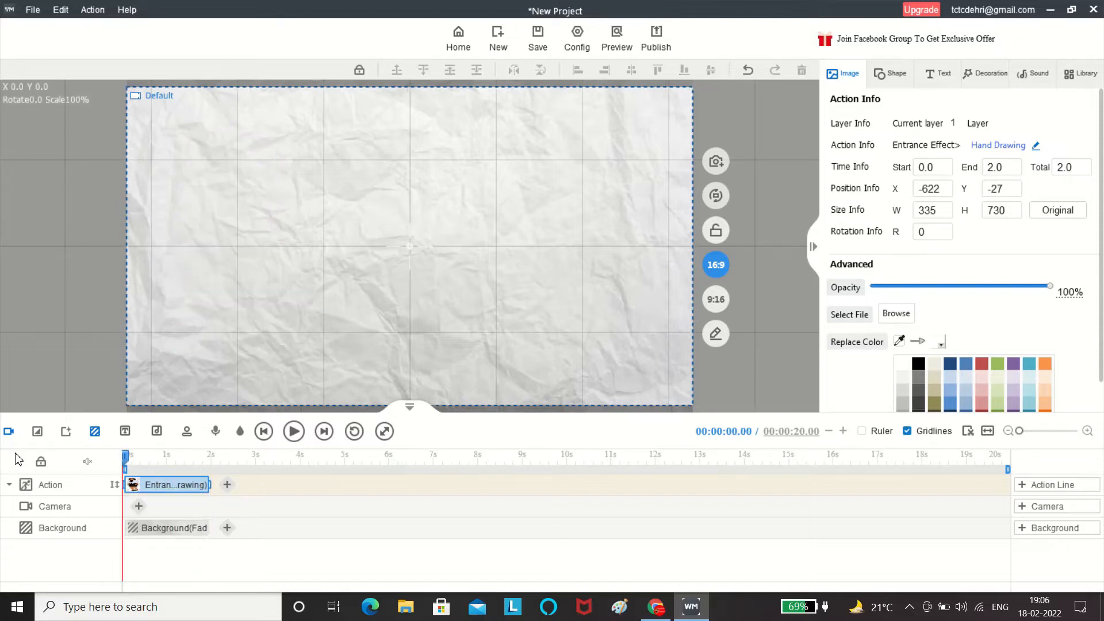
click(294, 439)
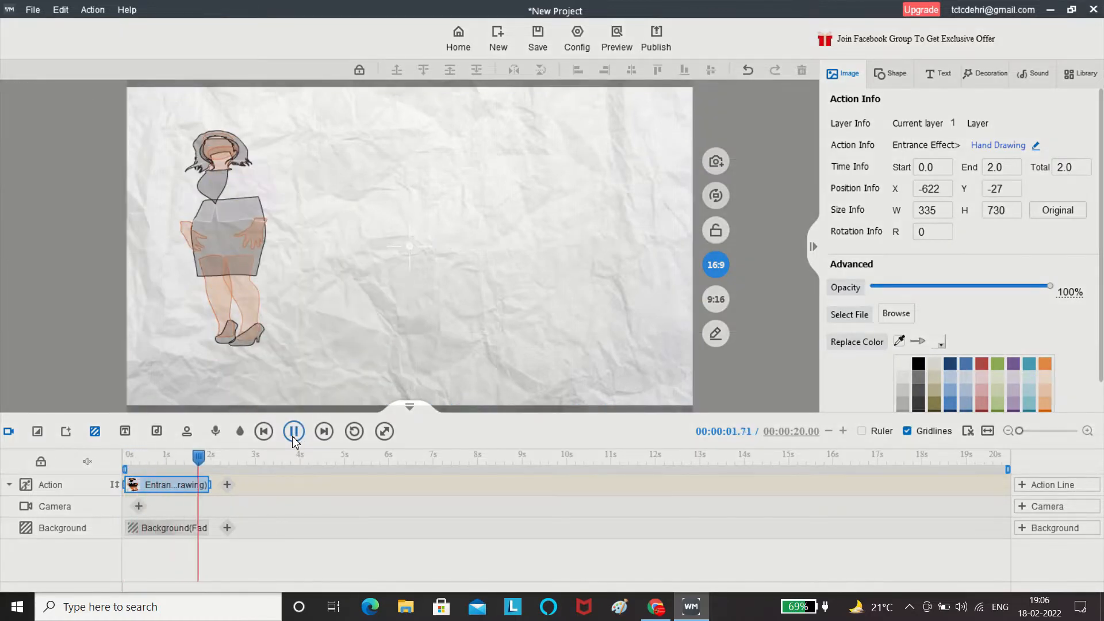
click(293, 439)
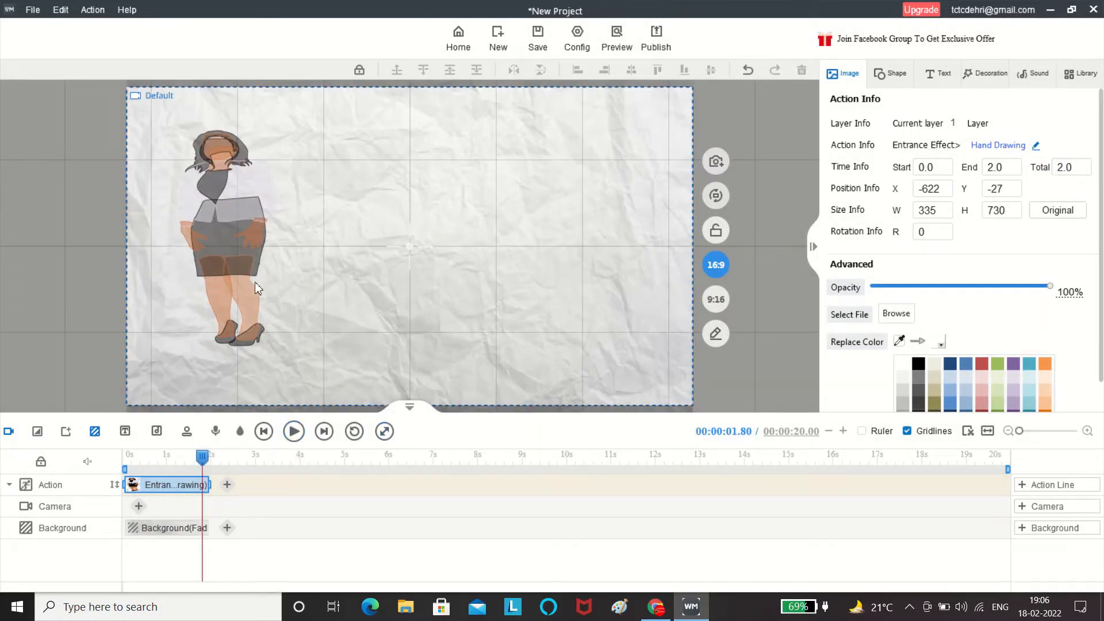
Add the blonde woman in blue, enlarge her to about 275 by 794, and place her on the canvas's right side
right_click(223, 242)
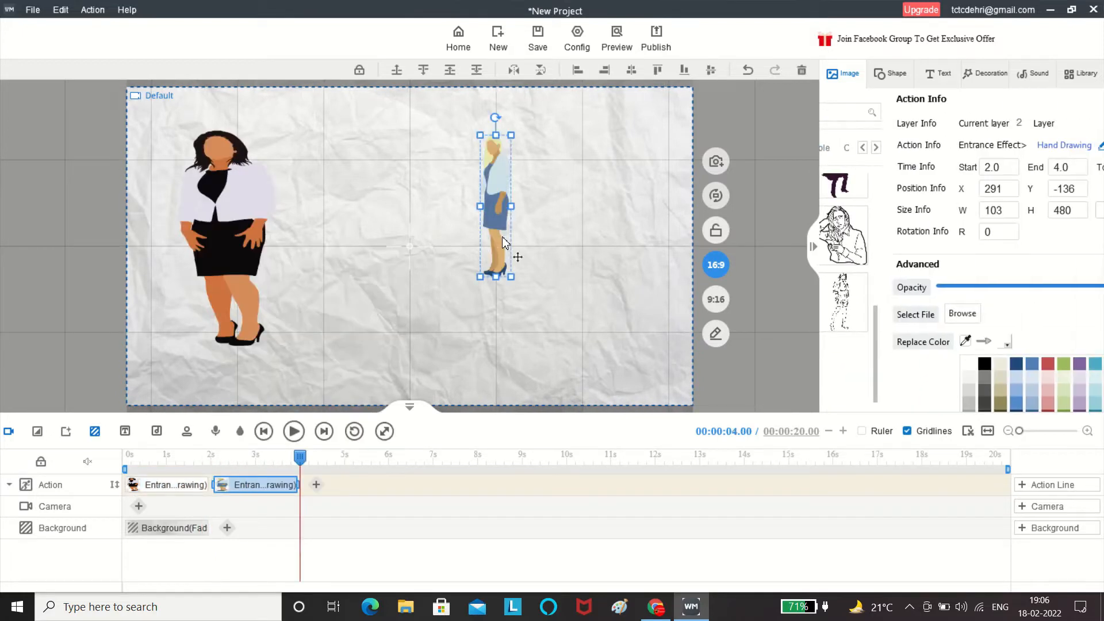
drag(511, 278, 562, 373)
drag(534, 254, 636, 232)
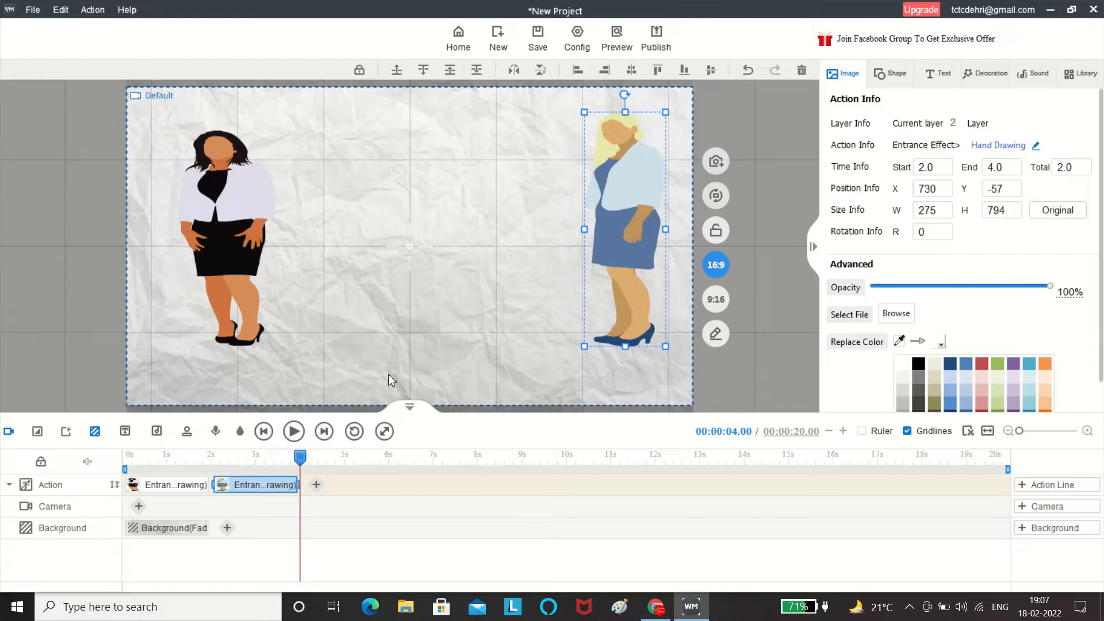
Play the animation from the start to preview both women being drawn
drag(298, 464, 84, 468)
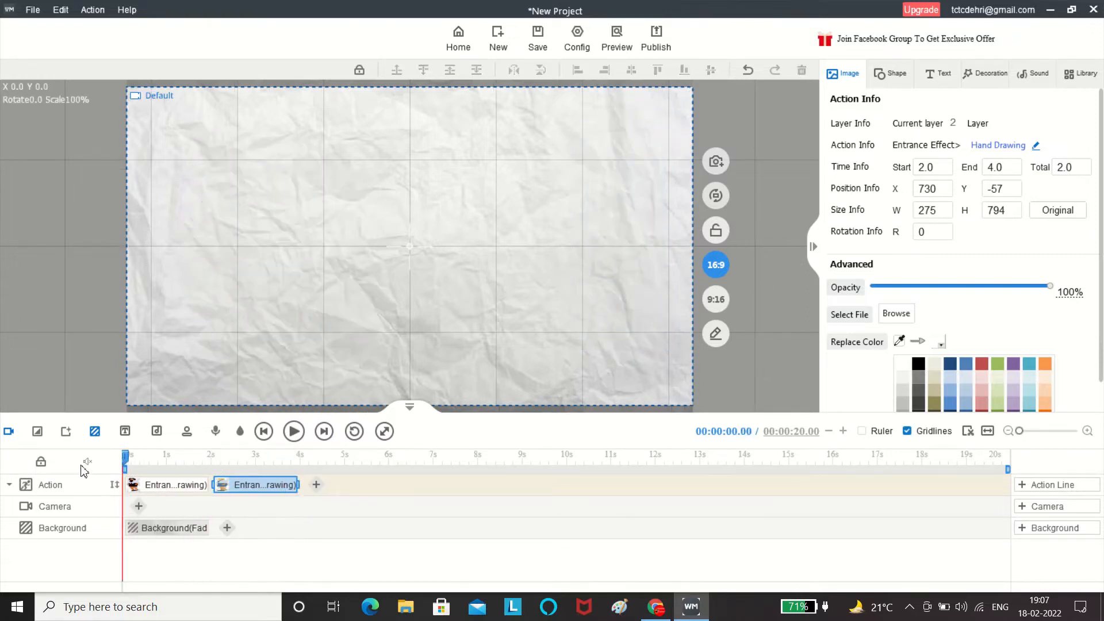
click(294, 431)
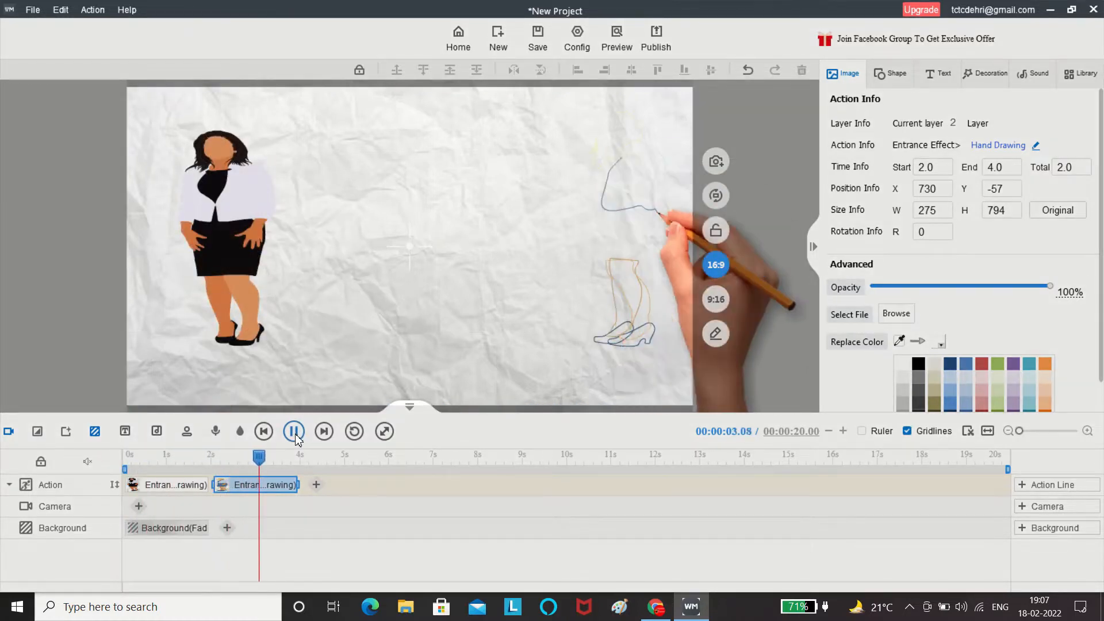
click(299, 437)
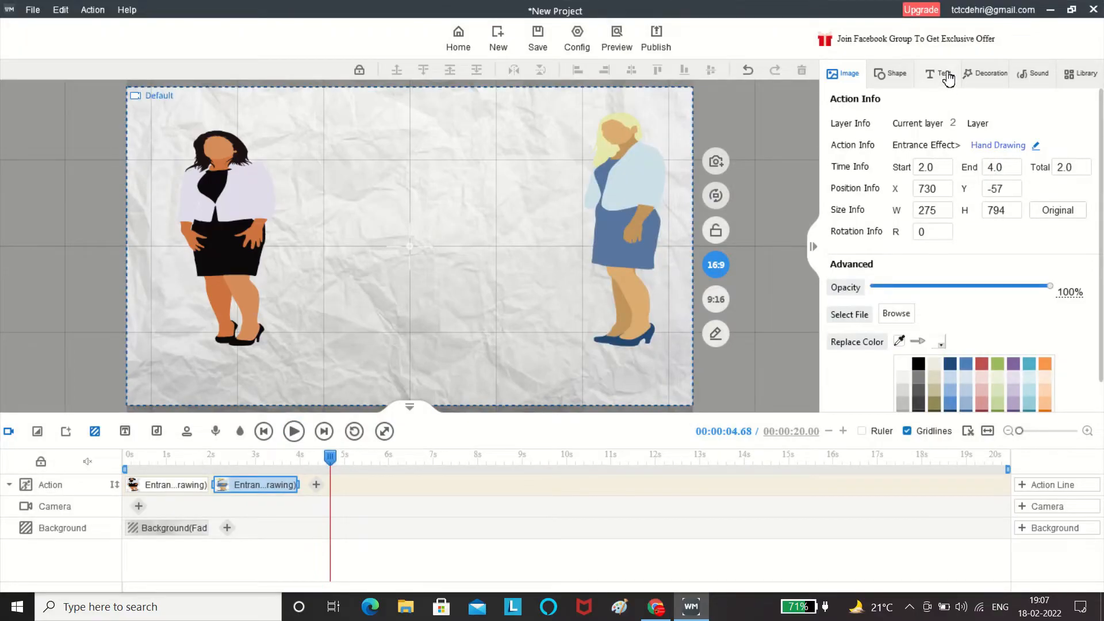
Add the black script-style sample text to the canvas and position it between the heads of the two women
click(948, 76)
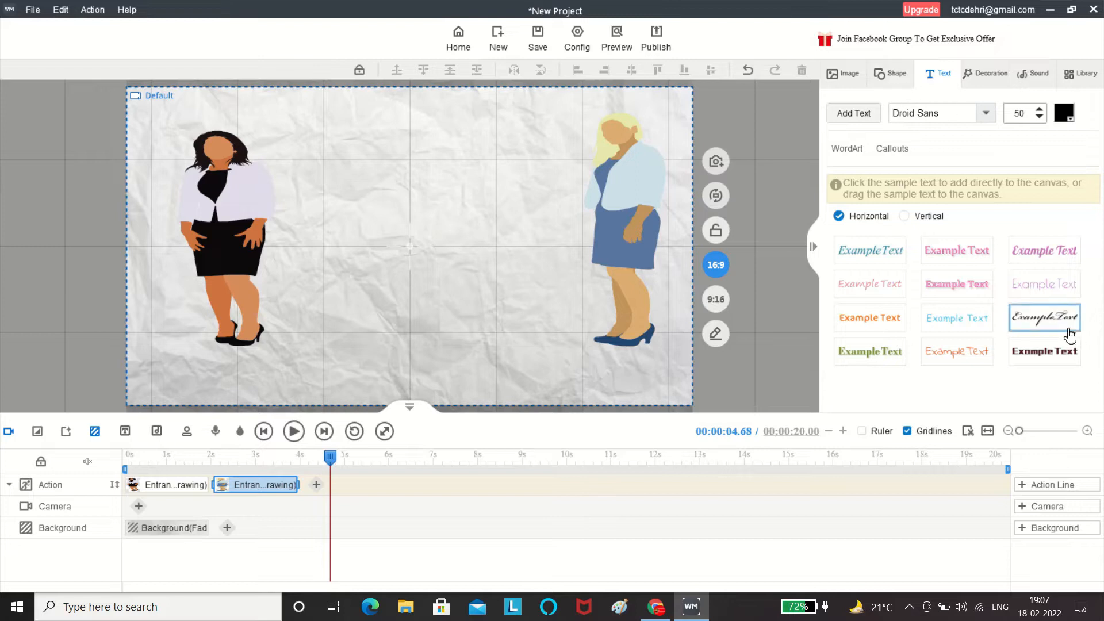
drag(1070, 323, 369, 164)
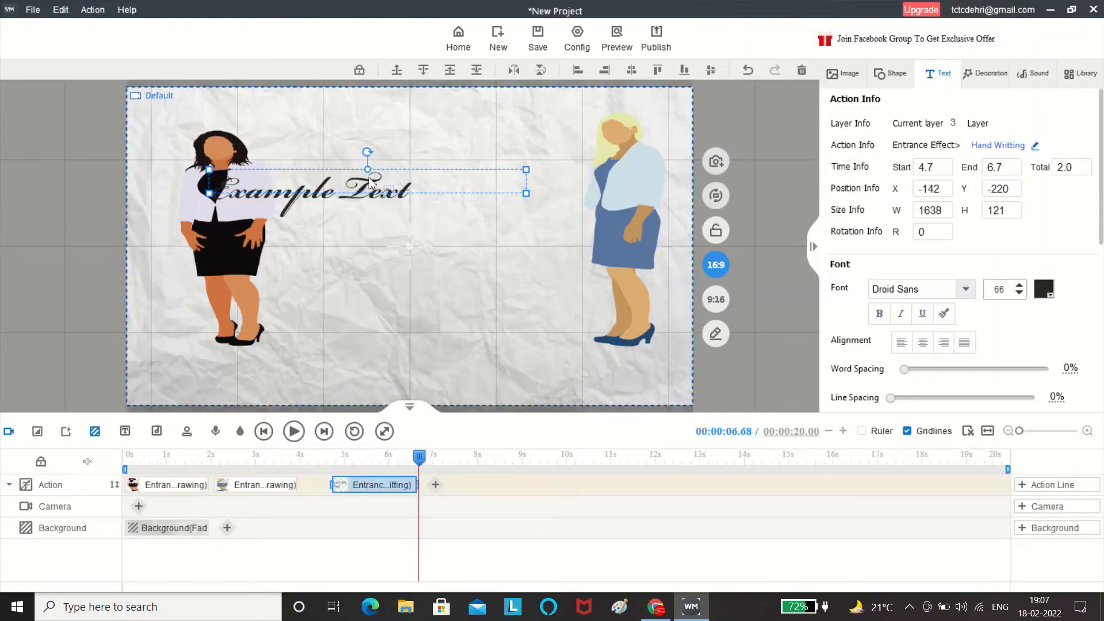
drag(379, 183, 450, 148)
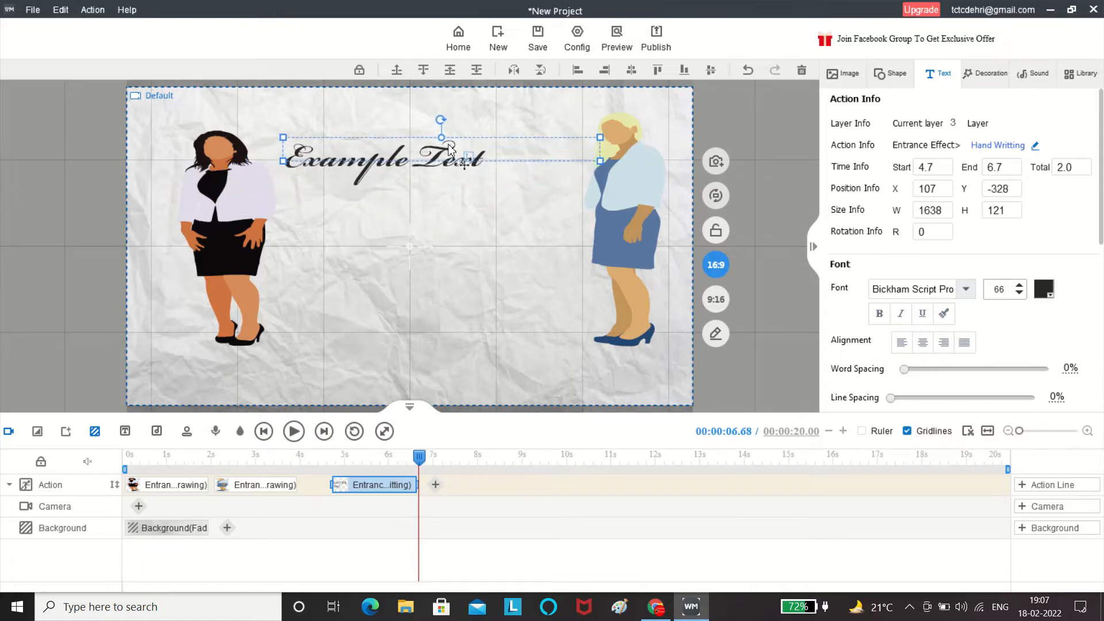
Replace the sample text with "Techmind Computers"
double_click(471, 154)
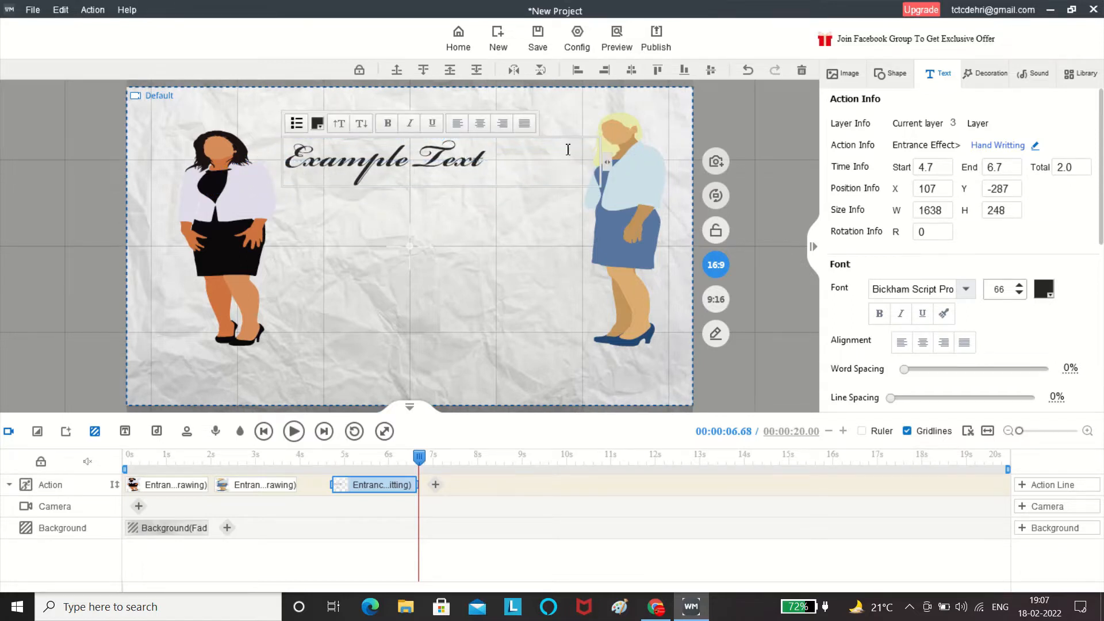
key(BackSpace)
key(BackSpace)
key(BackSpace)
key(BackSpace)
key(BackSpace)
key(BackSpace)
key(BackSpace)
key(BackSpace)
key(BackSpace)
key(BackSpace)
key(BackSpace)
key(BackSpace)
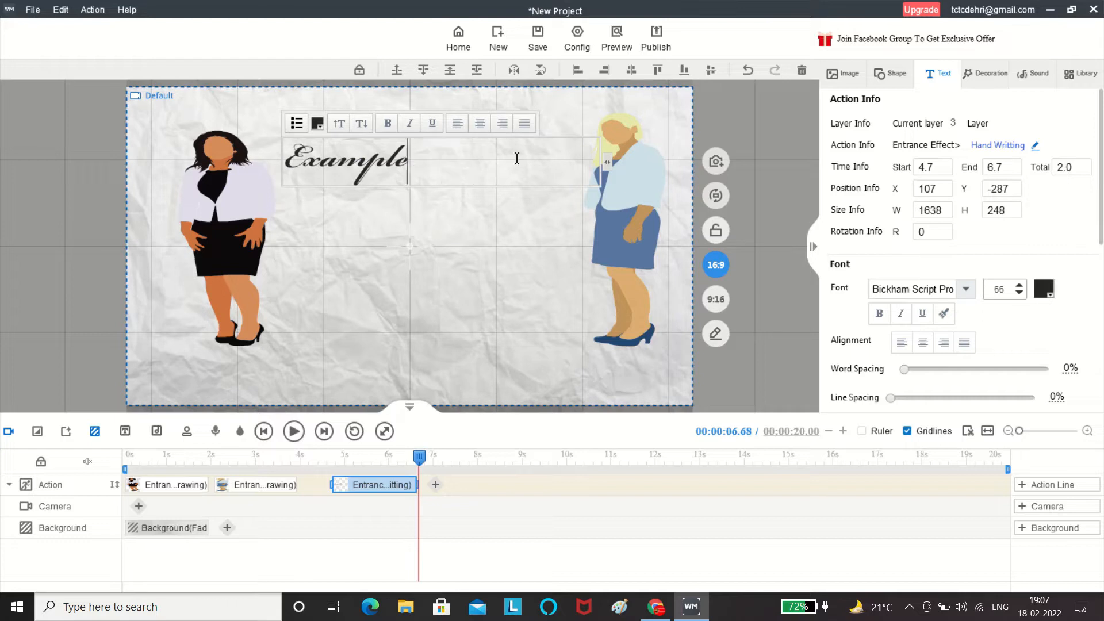
text(Techm)
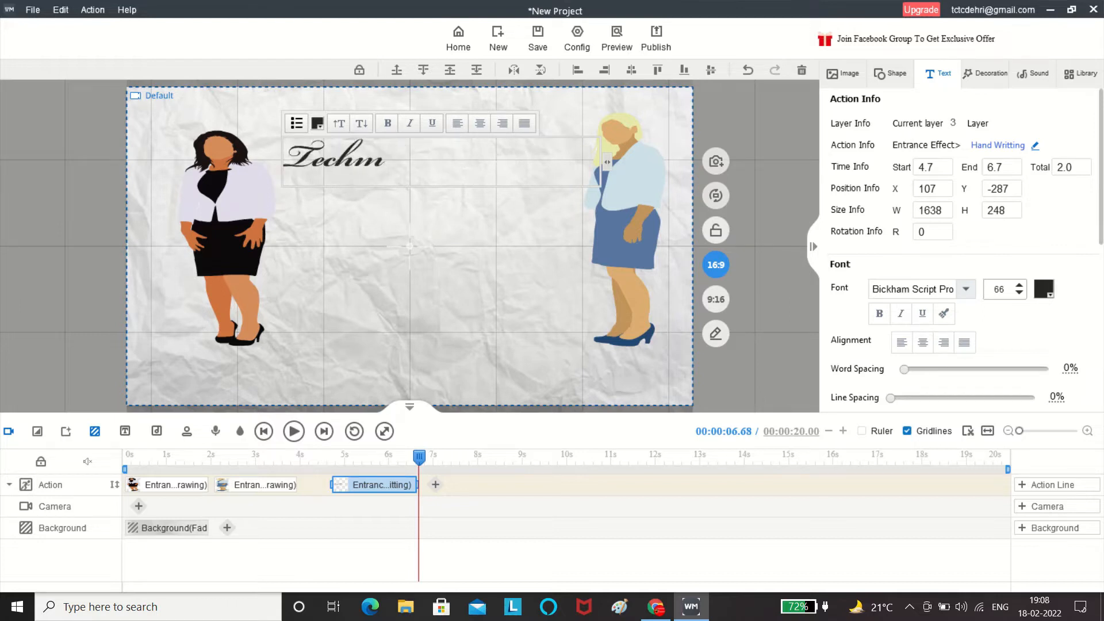
text(ind Co)
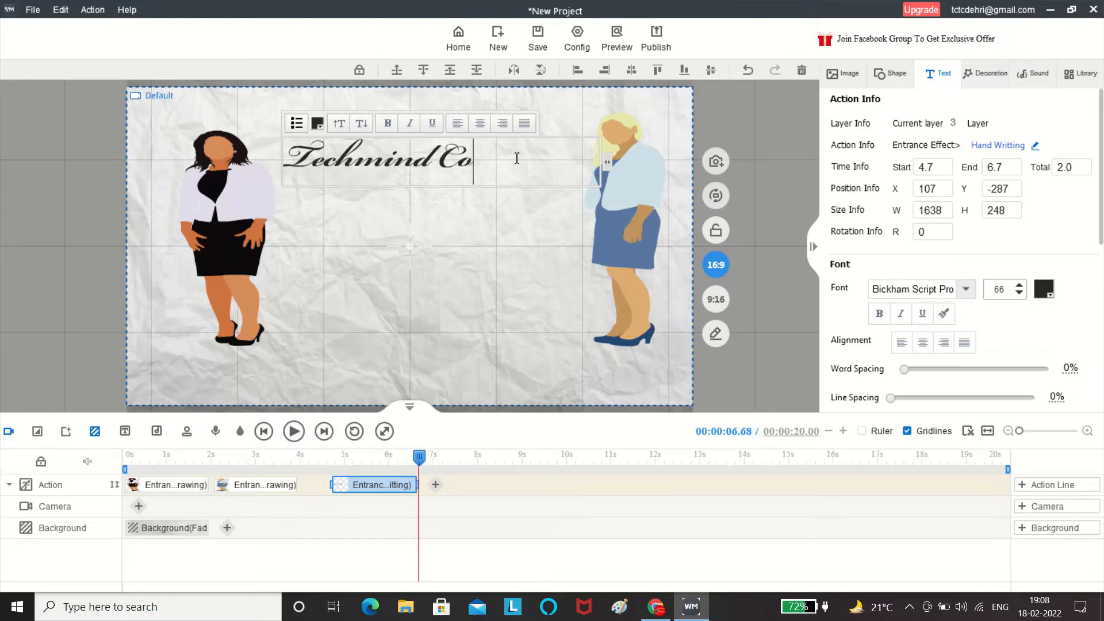
text(mputers)
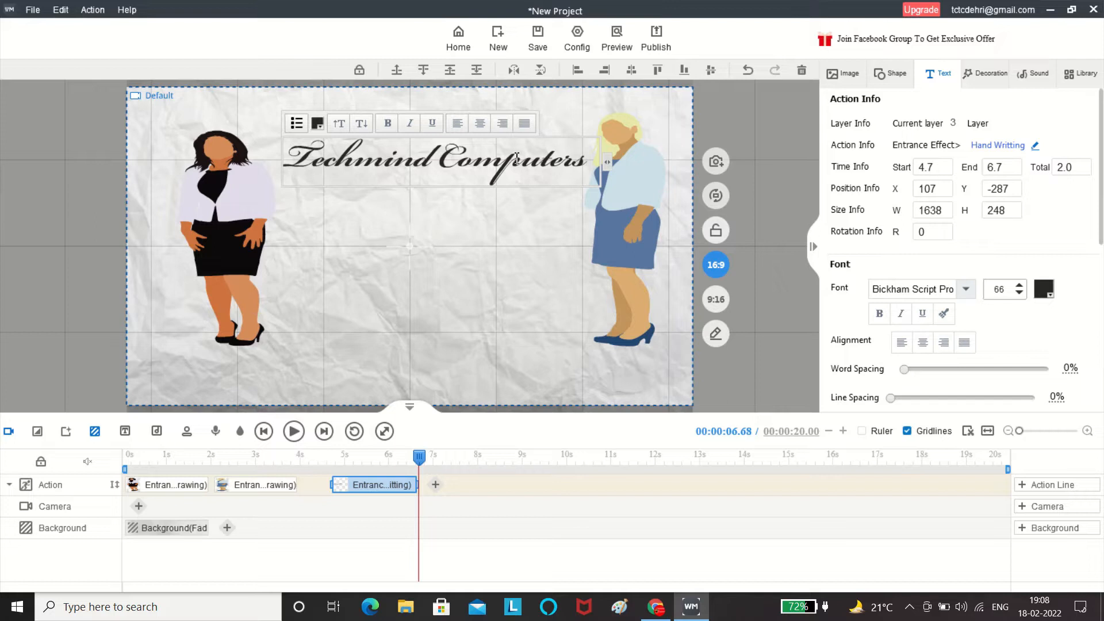
Add "LIKE SHARE" two lines below the heading in the same text box, with a wider gap between the words
key(Return)
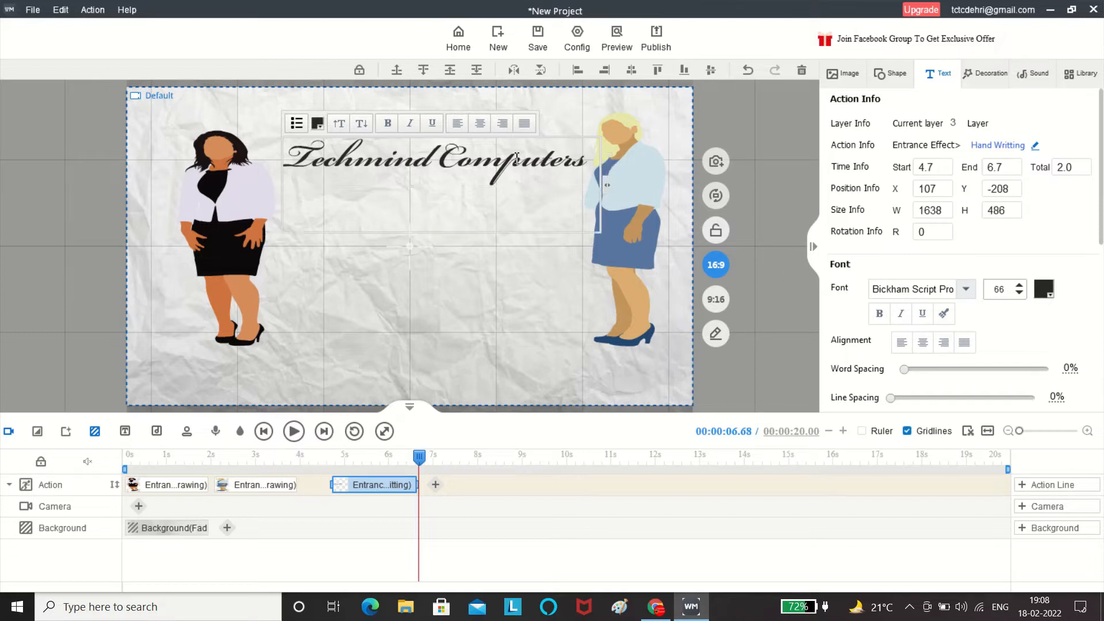
key(Return)
text(L)
key(Caps_Lock)
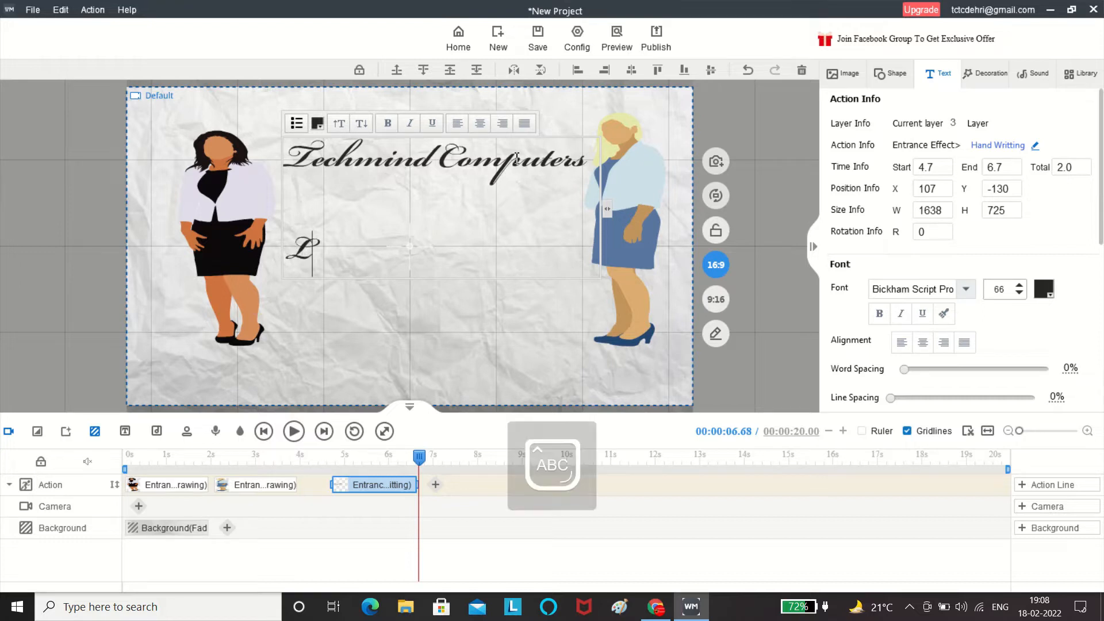
text(IKE SHARE)
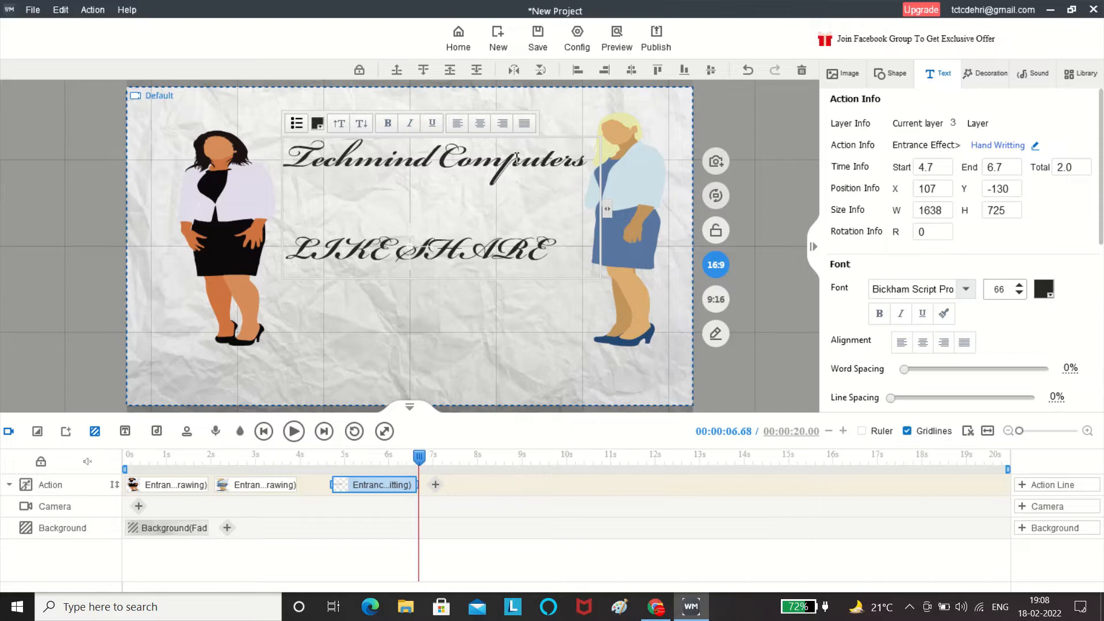
key(Left)
key(Left)
key(Left)
key(Left)
key(Left)
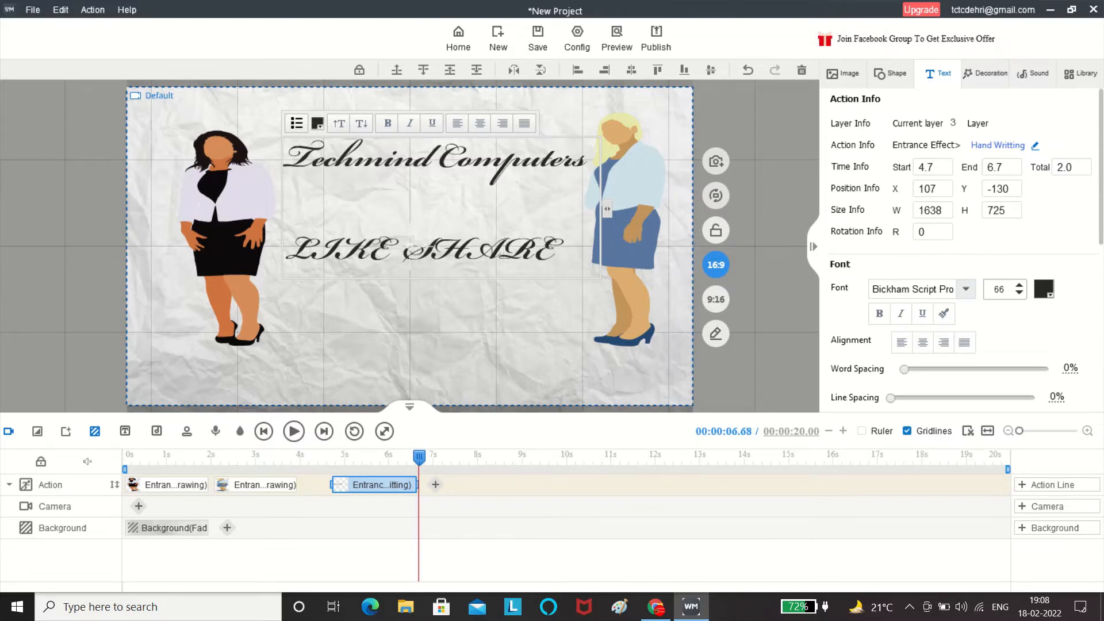
key(Right)
key(Right)
key(Right)
key(Right)
key(Right)
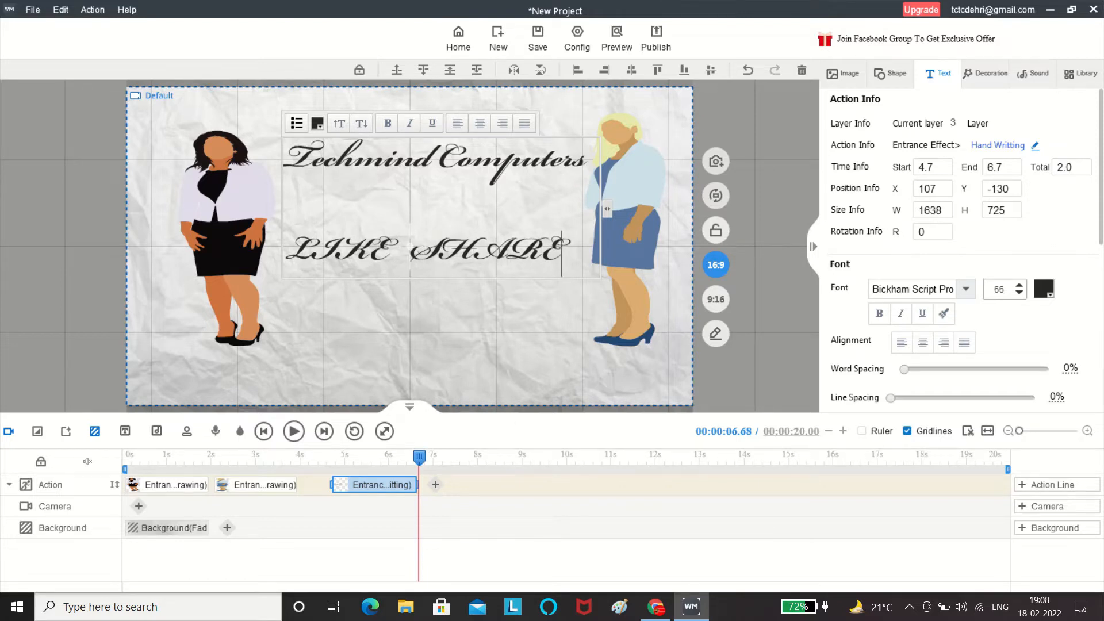
Add an indented line reading "SUBSCRIBE" in capitals below "LIKE SHARE"
key(Return)
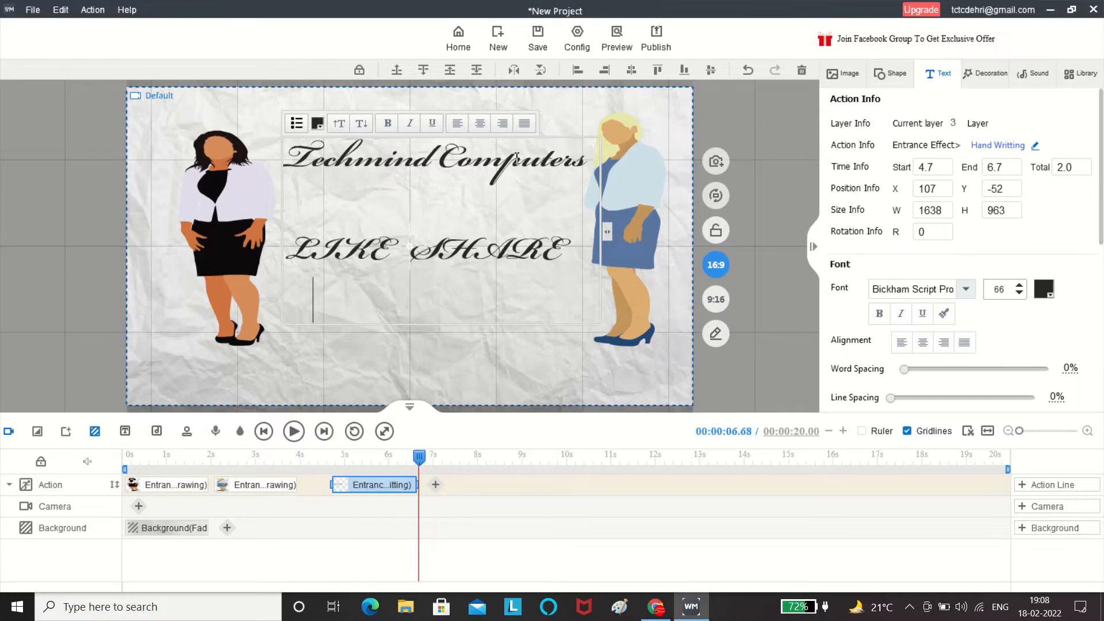
text(sUBSCRIBE)
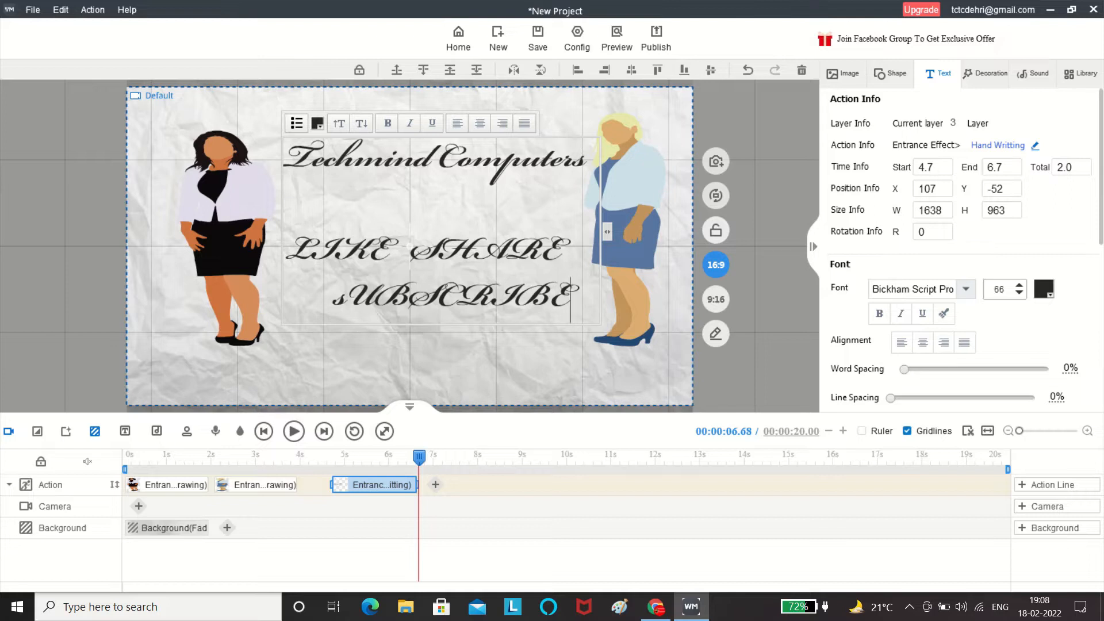
key(Left)
key(Left)
key(Left)
key(Left)
key(Left)
key(Left)
key(Left)
key(Left)
key(BackSpace)
Change the text's entrance effect to Extend from the Others category
click(1011, 150)
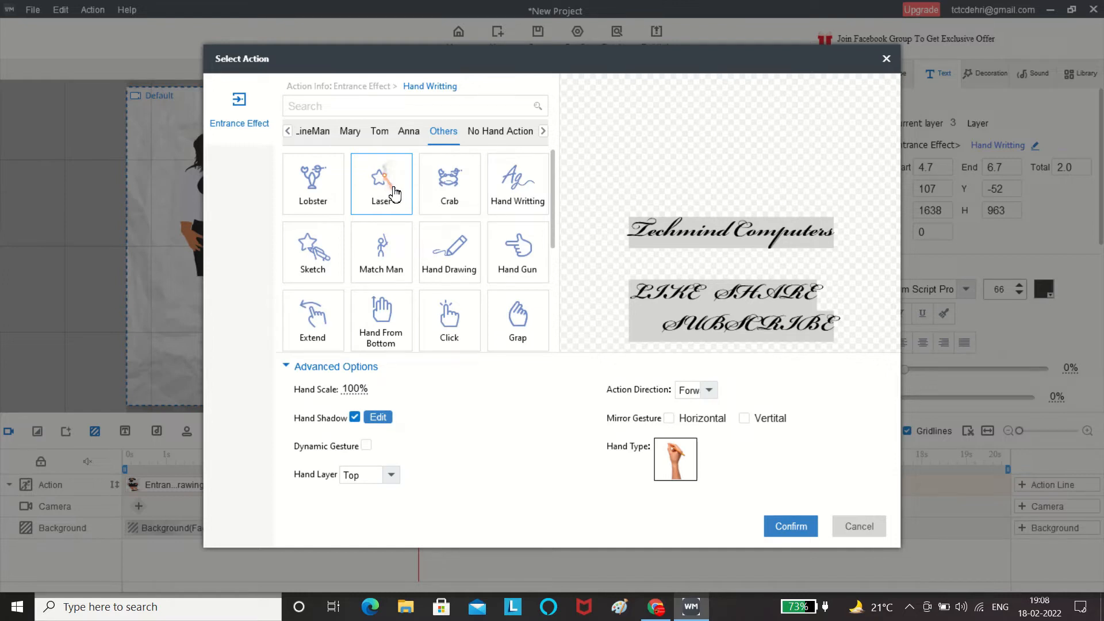
click(312, 316)
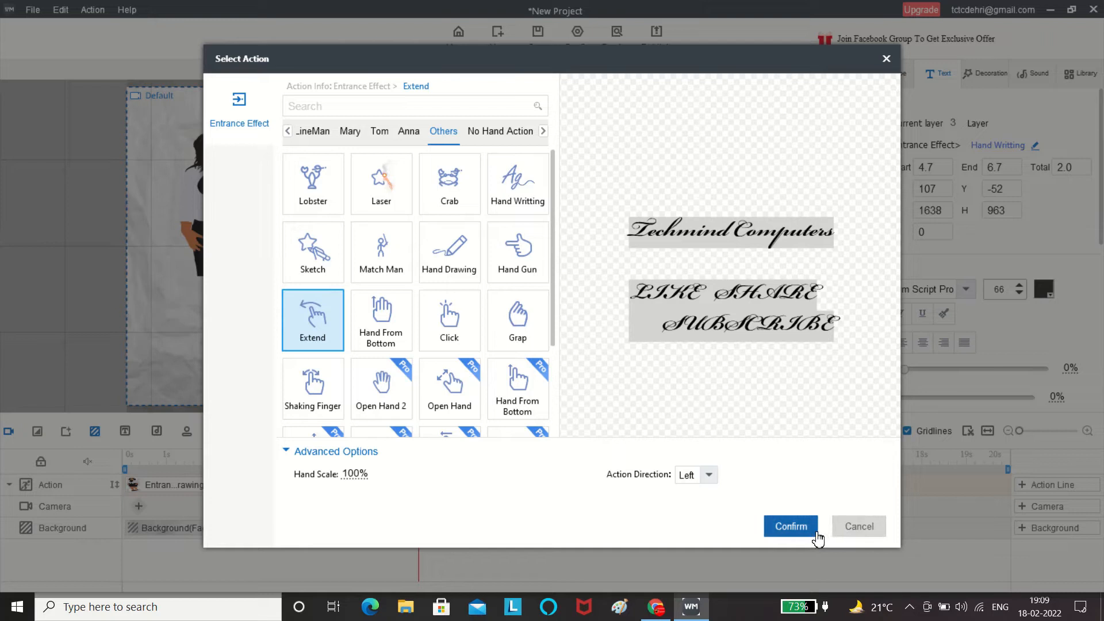
click(791, 527)
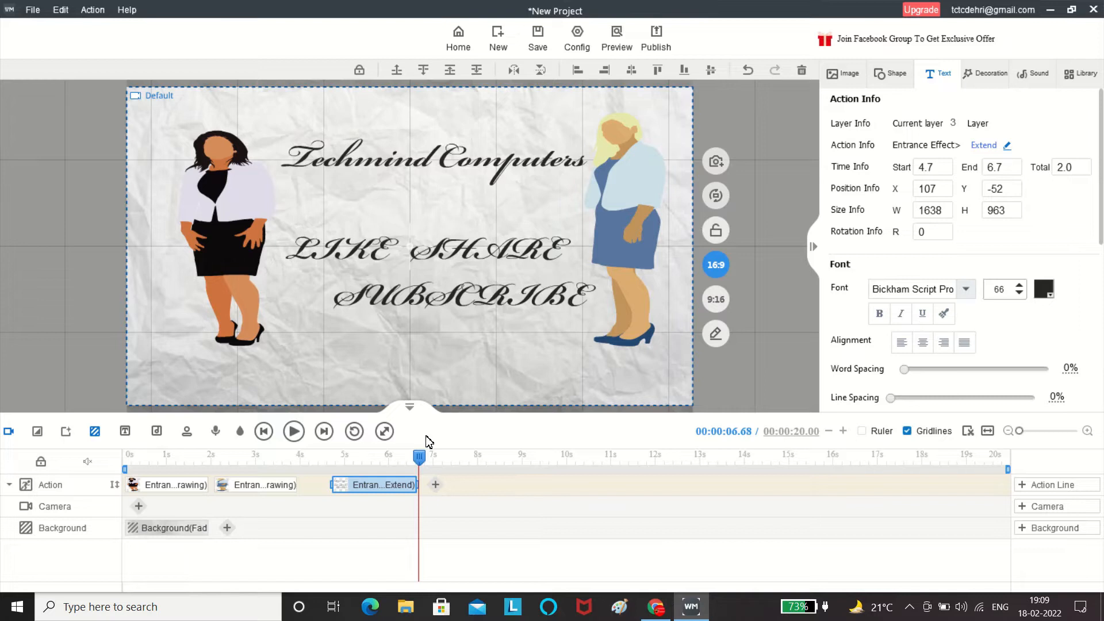
Play the animation from the beginning to review the text's entrance effect
drag(419, 458, 1, 407)
key(space)
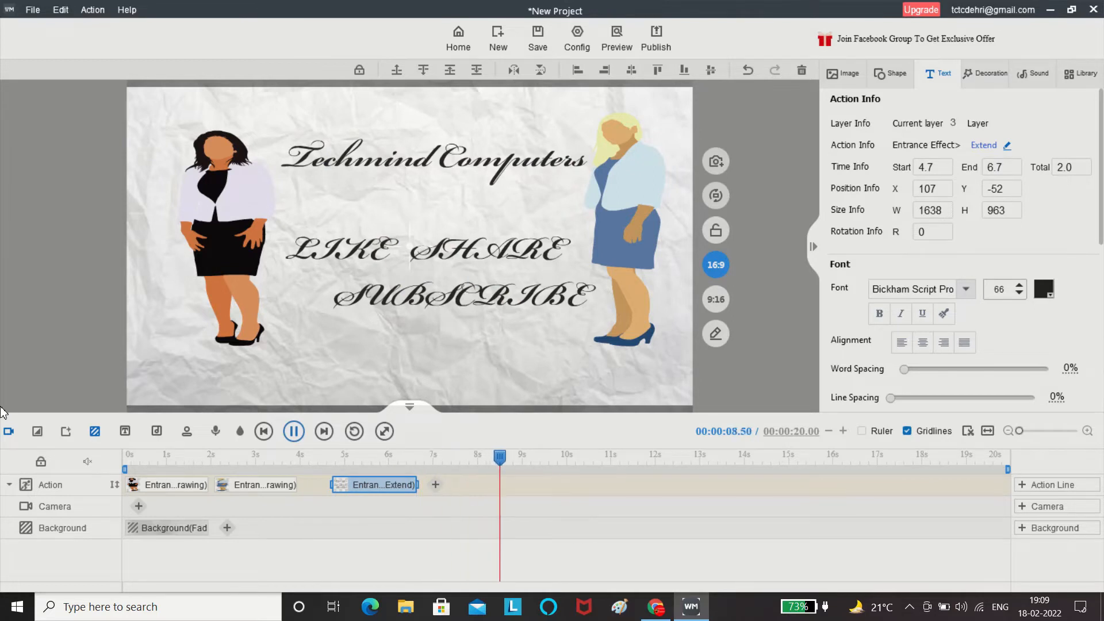
key(space)
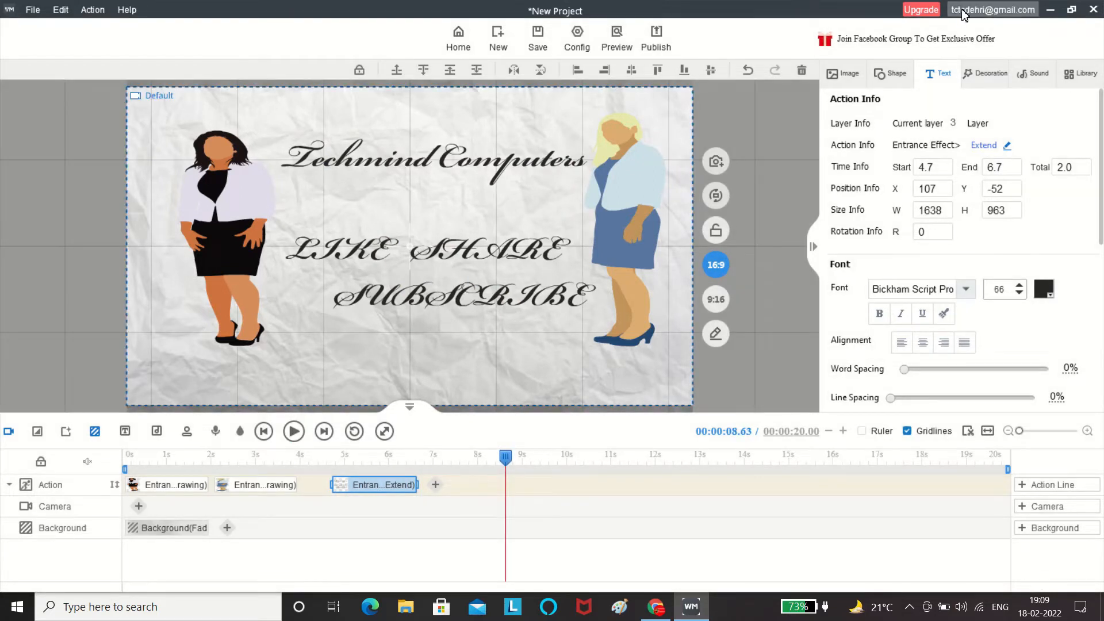
Change the text's entrance effect to Laser and lengthen its clip to 3.4 seconds, ending at 8.1 s
click(980, 145)
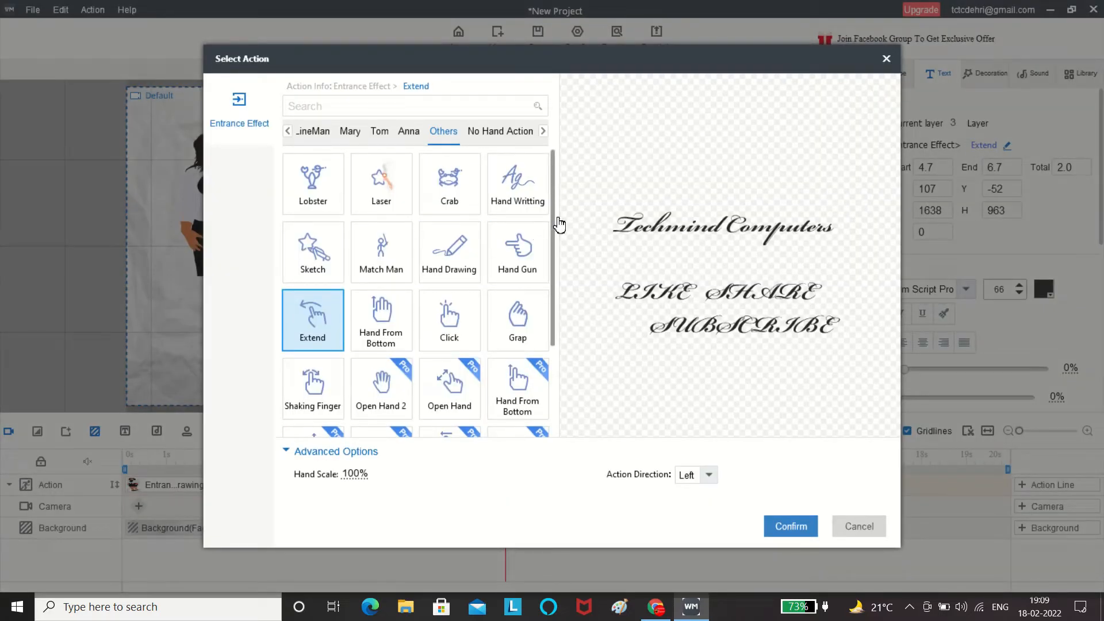
click(401, 202)
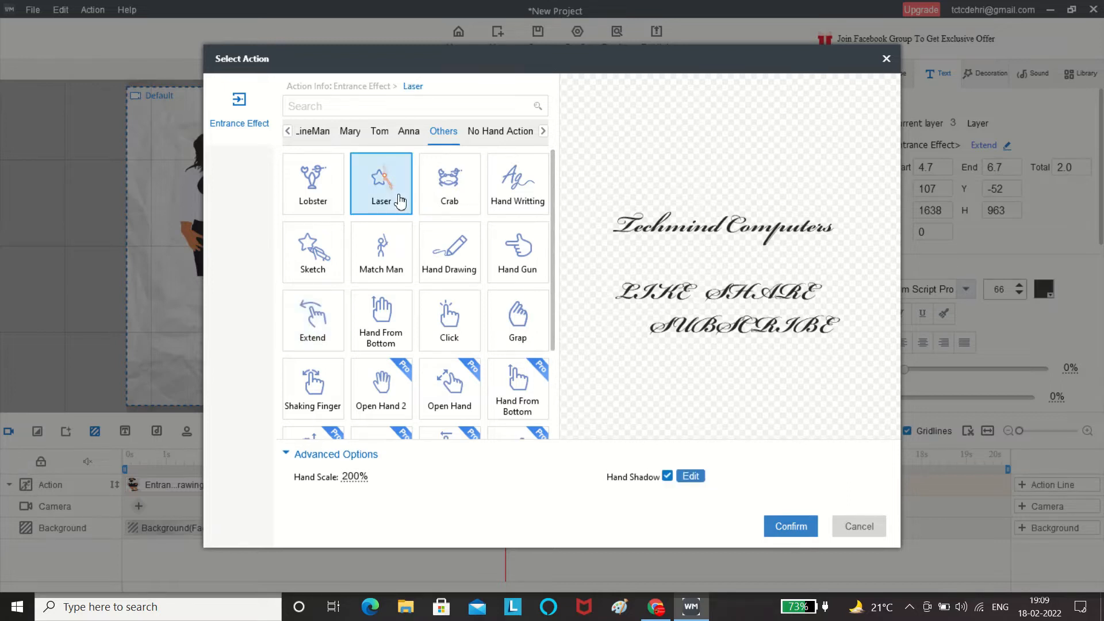
click(778, 524)
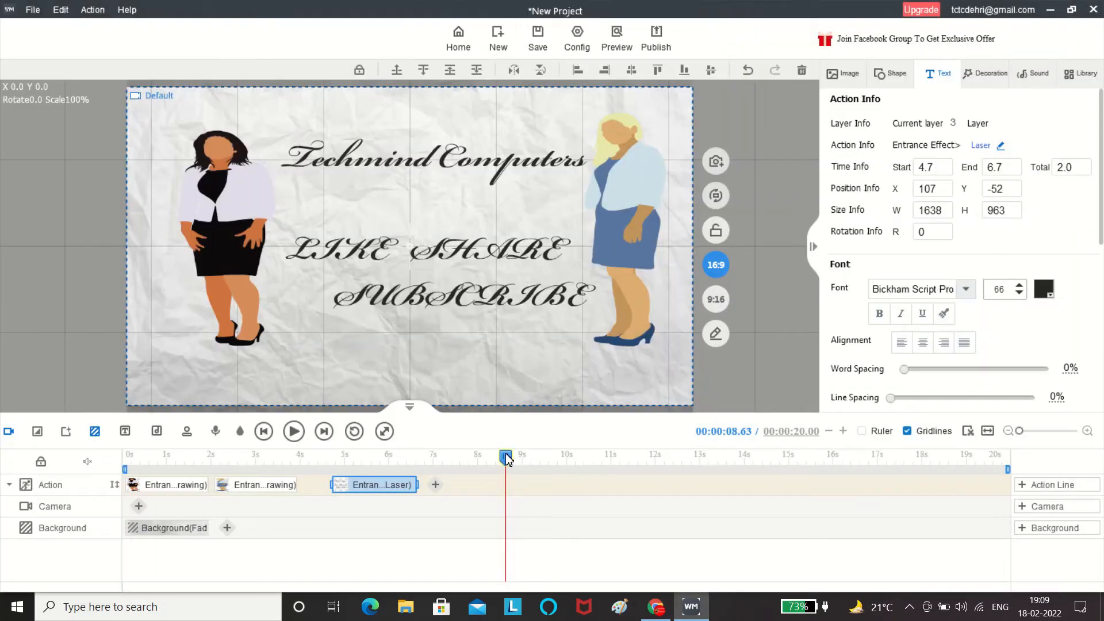
mouse_move(506, 459)
mouse_down()
mouse_move(394, 458)
mouse_move(479, 484)
mouse_up()
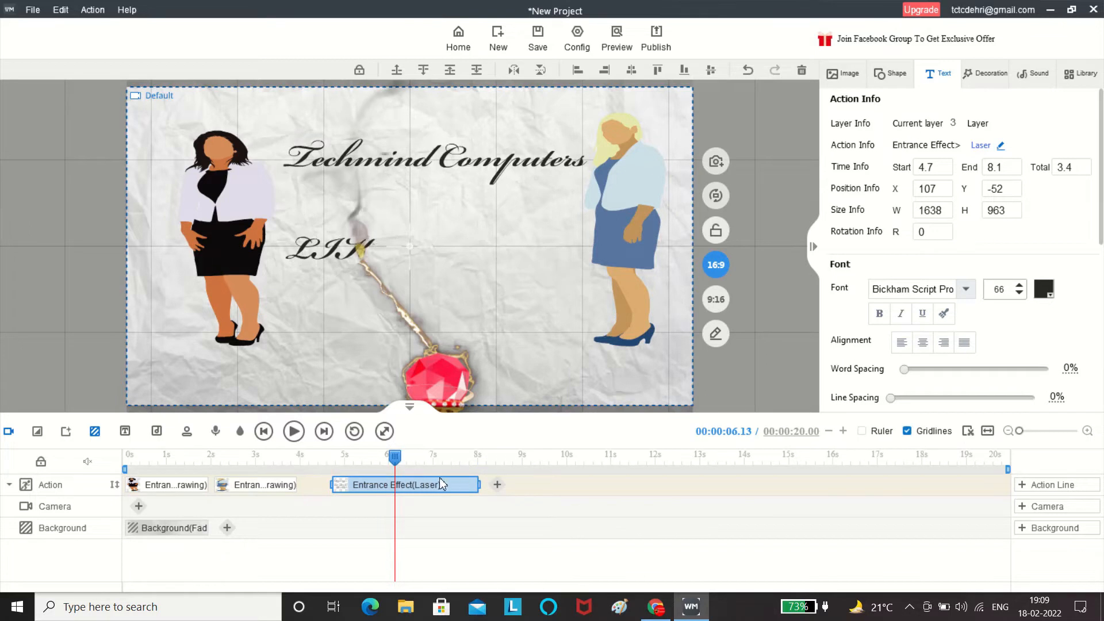
Play the animation from about 3.7 s to review the Laser entrance of the text
drag(396, 458, 291, 467)
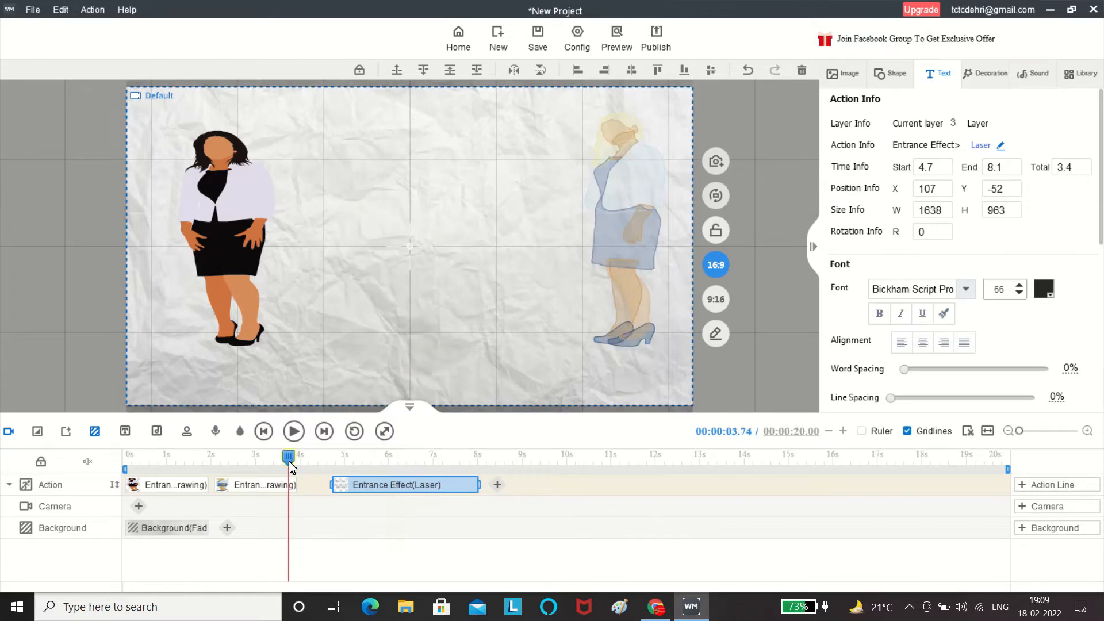
key(space)
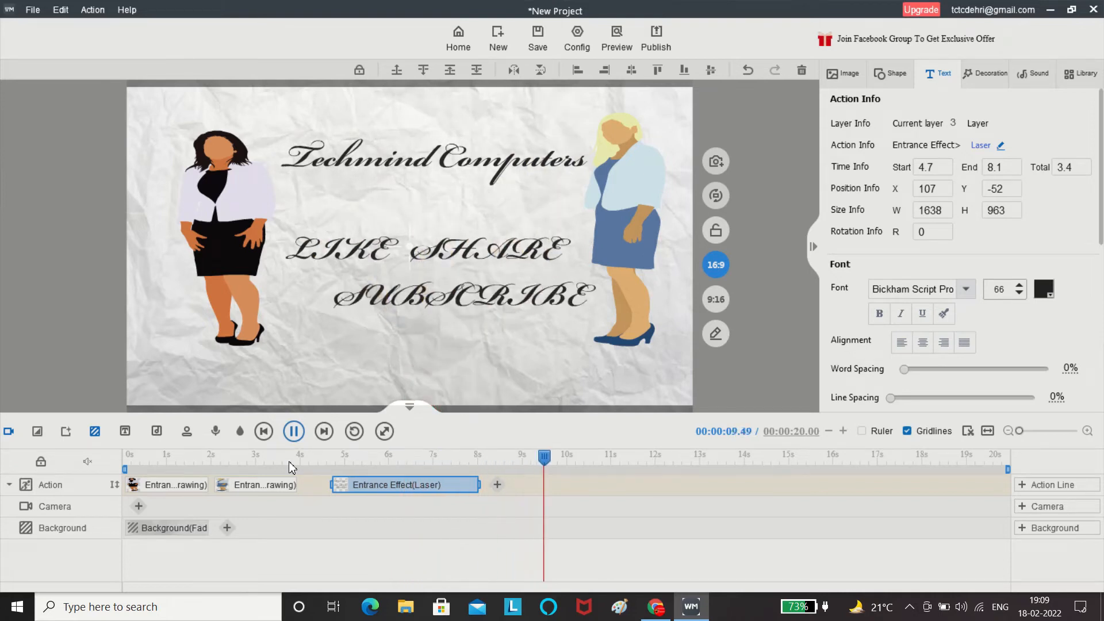
key(space)
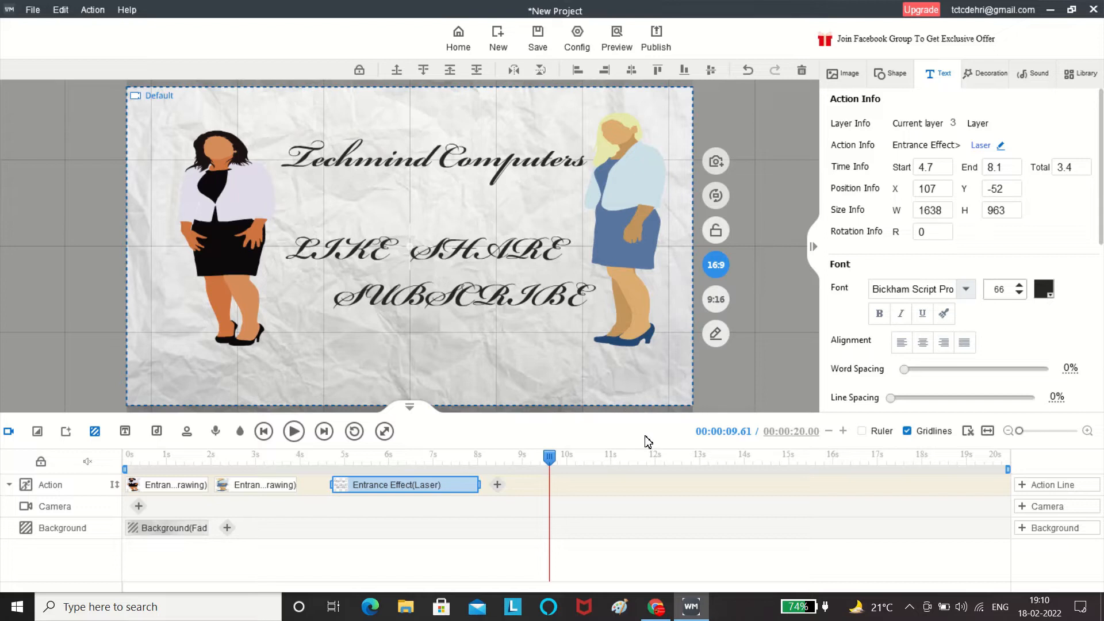
Add a Lift Up camera effect and place its clip just after the end of the text clip on the timeline
drag(551, 458, 486, 513)
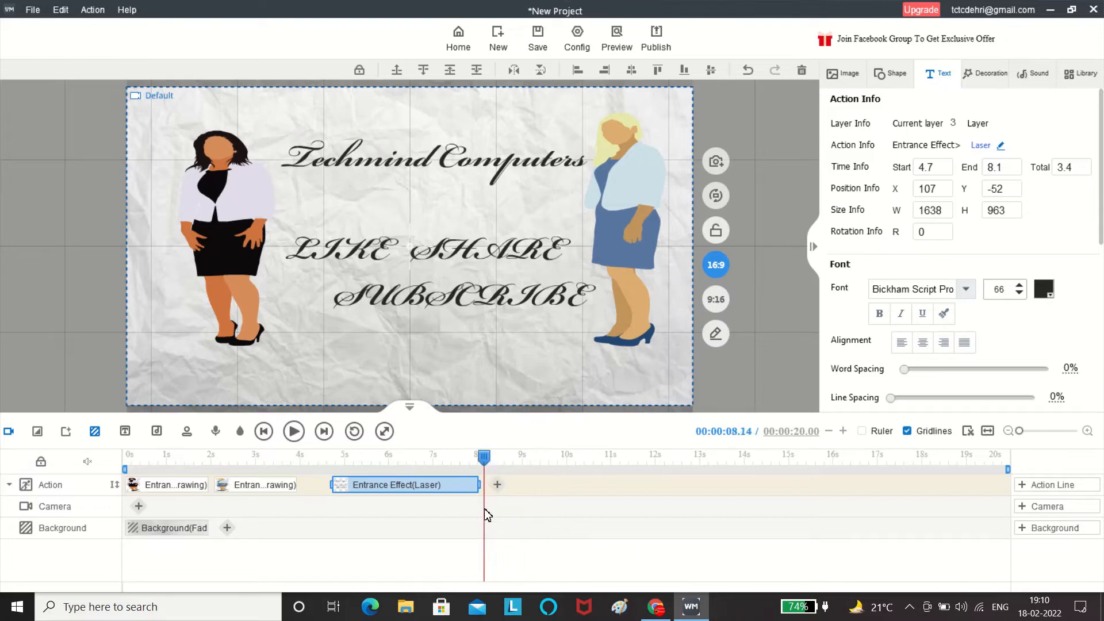
click(141, 507)
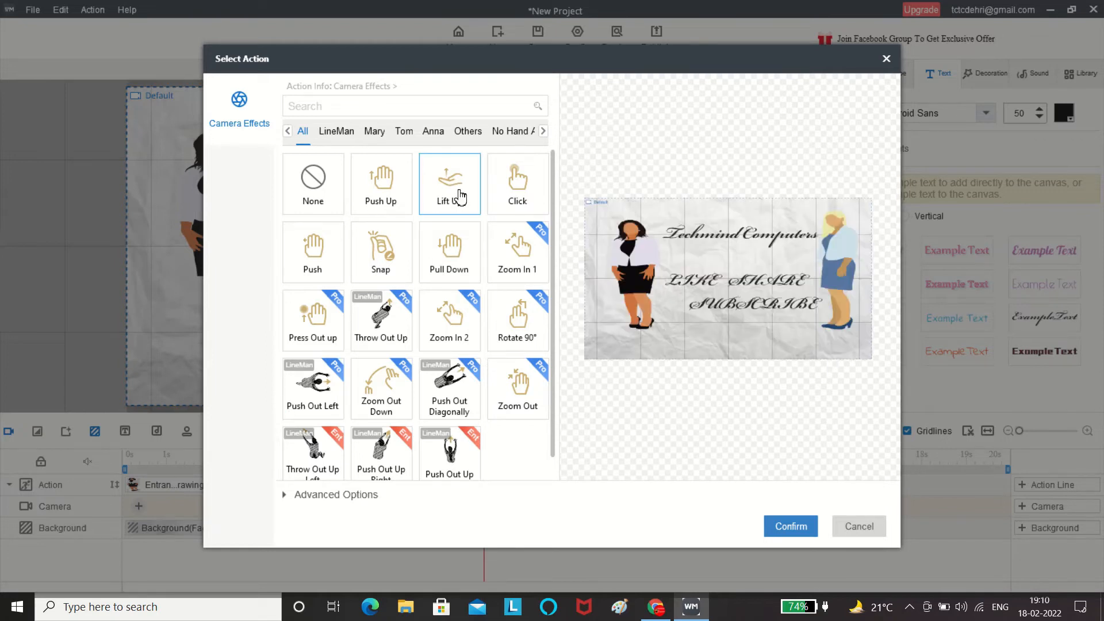
click(460, 197)
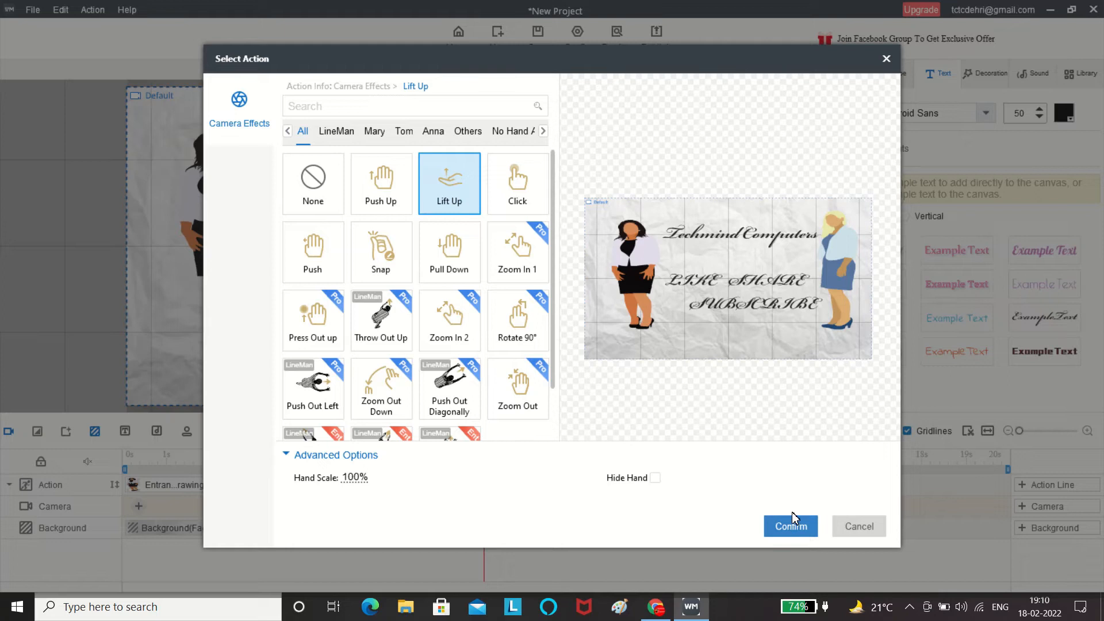
click(792, 527)
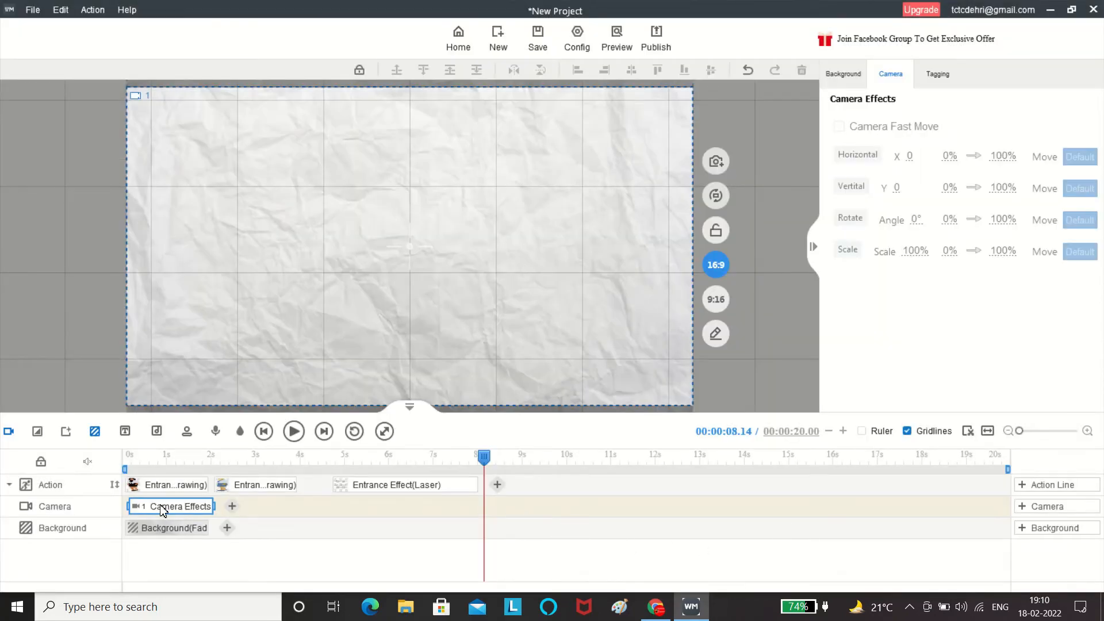
drag(163, 509, 530, 514)
Play the whole animation from the start through the Lift Up camera effect
drag(485, 457, 123, 460)
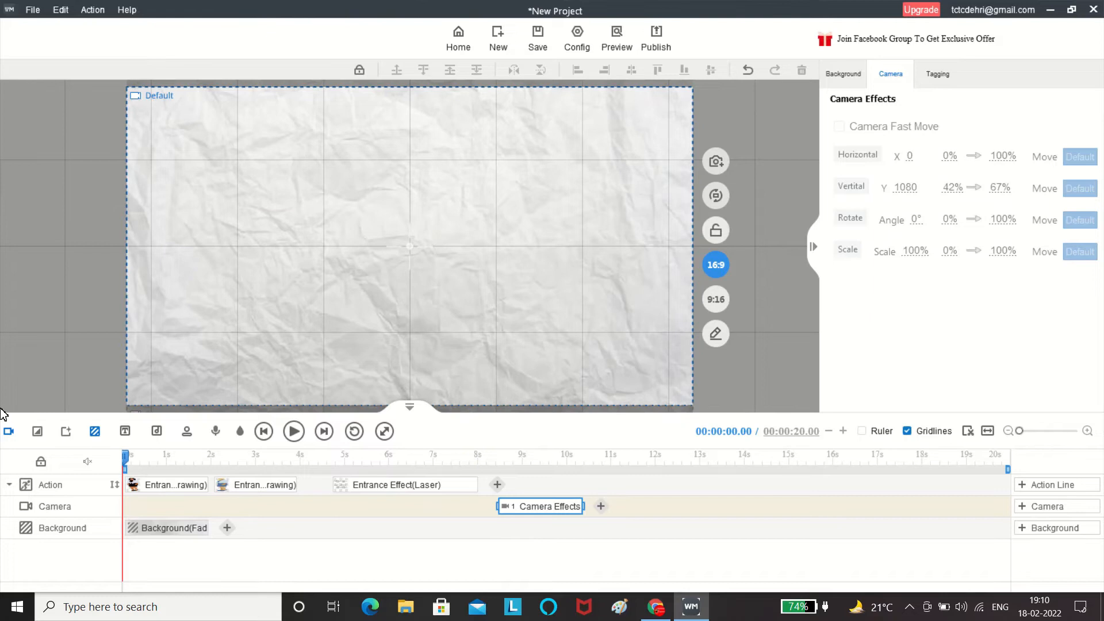
key(space)
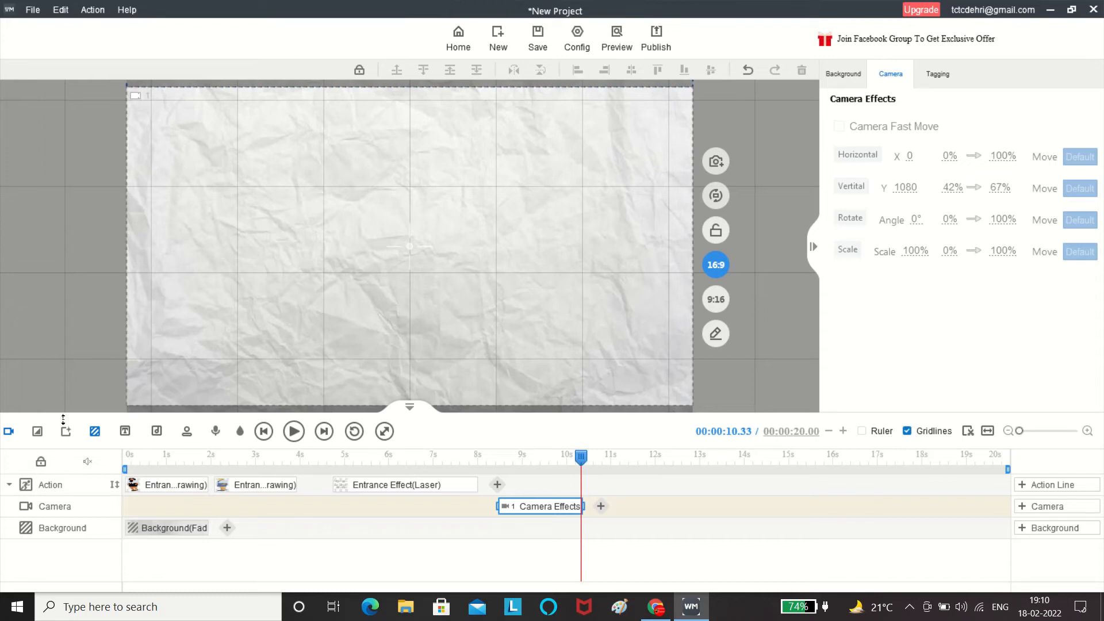
Add the handstand figure from the Cartoon People images to the left part of the blank camera frame
click(44, 488)
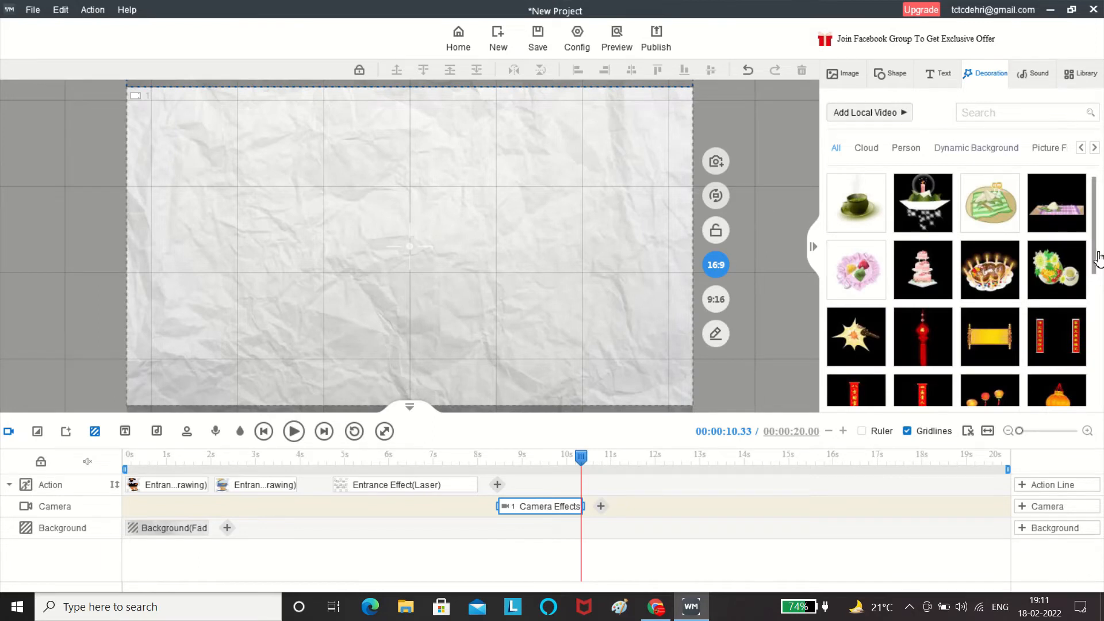
scroll(1097, 290, down, 5)
scroll(1102, 316, up, 5)
click(907, 78)
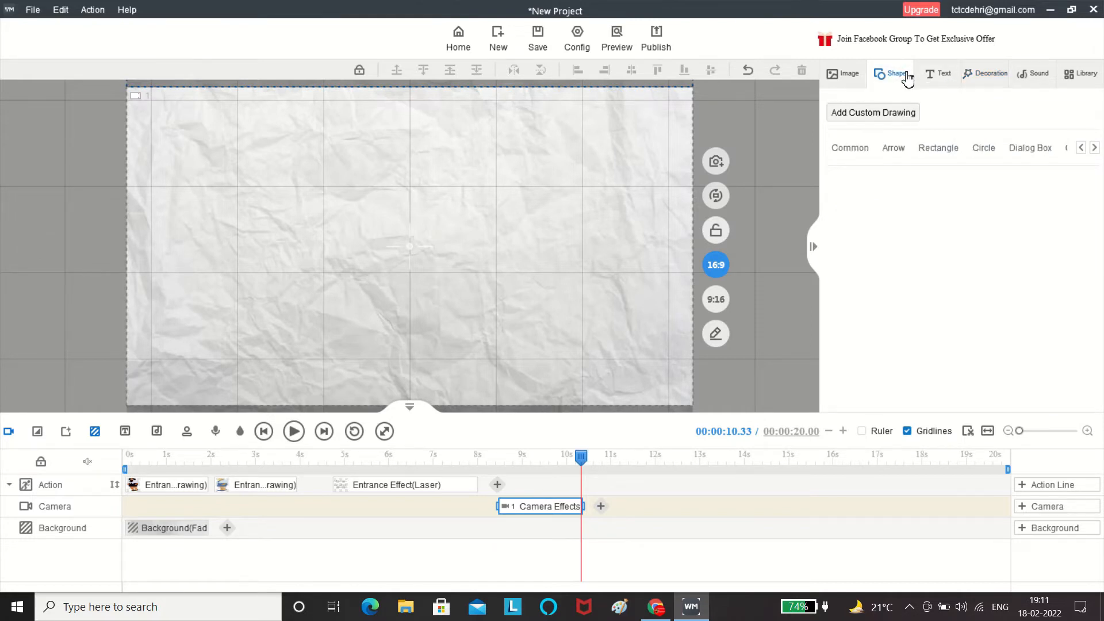
click(944, 79)
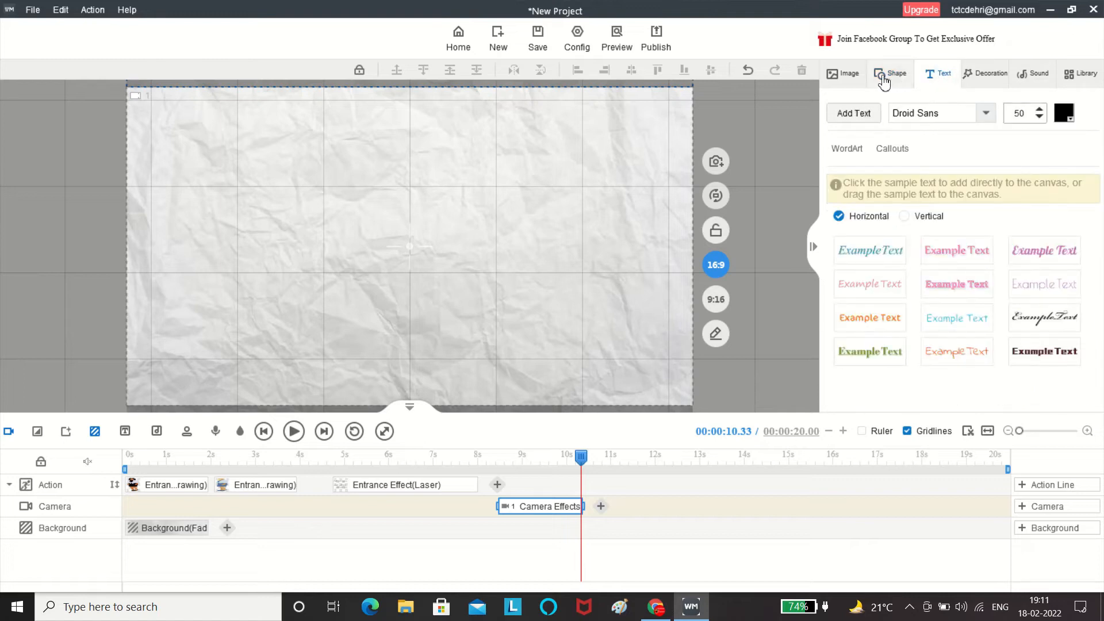
click(857, 78)
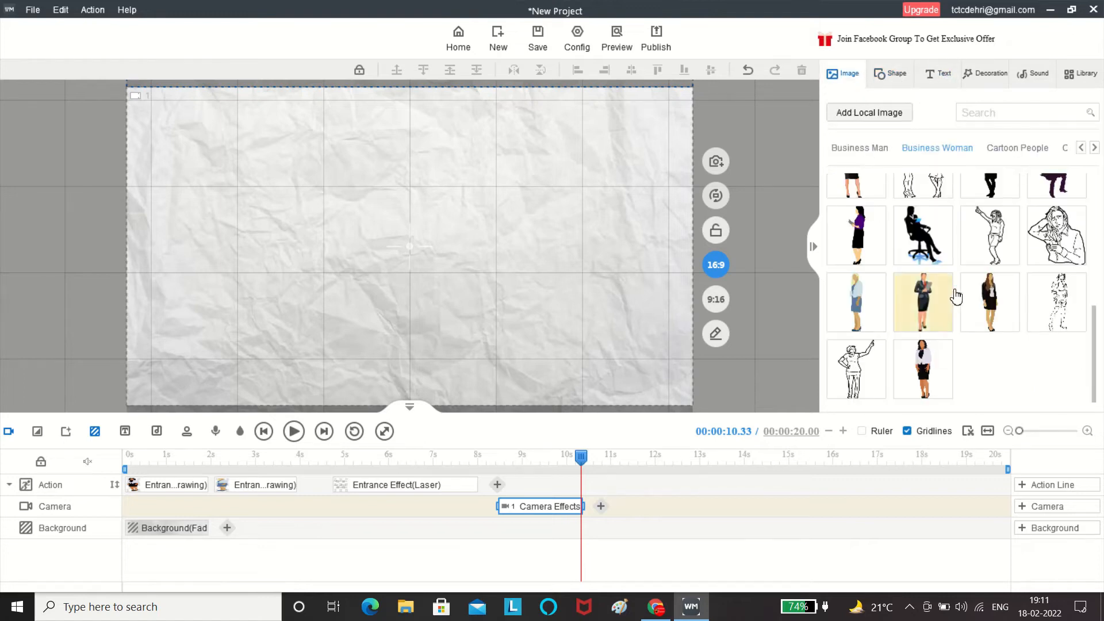
click(1094, 148)
click(1035, 151)
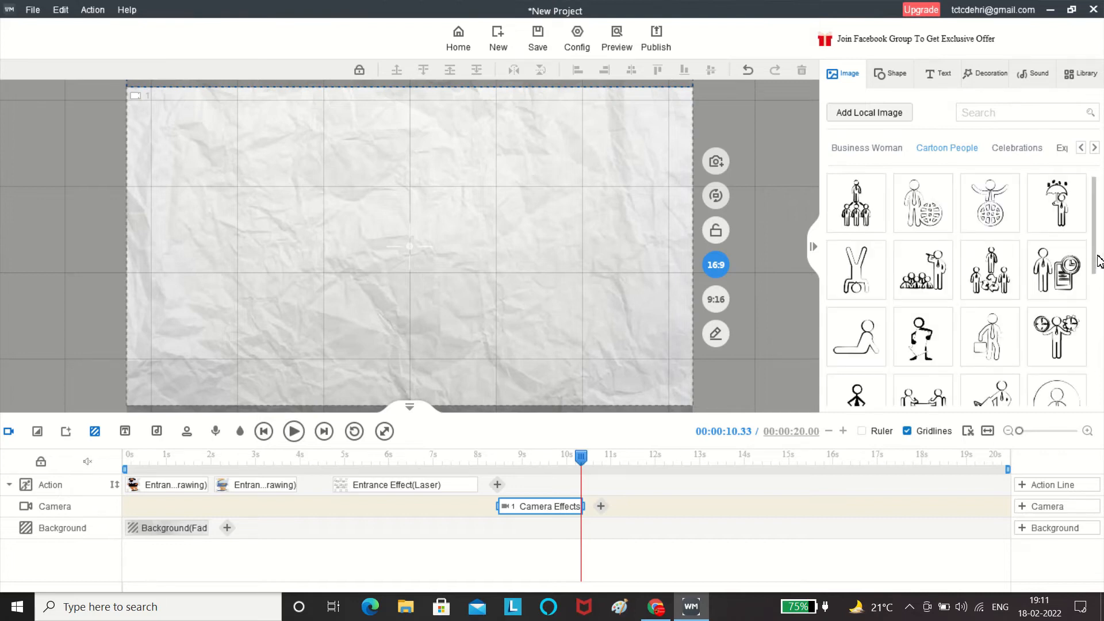
drag(1098, 260, 1099, 388)
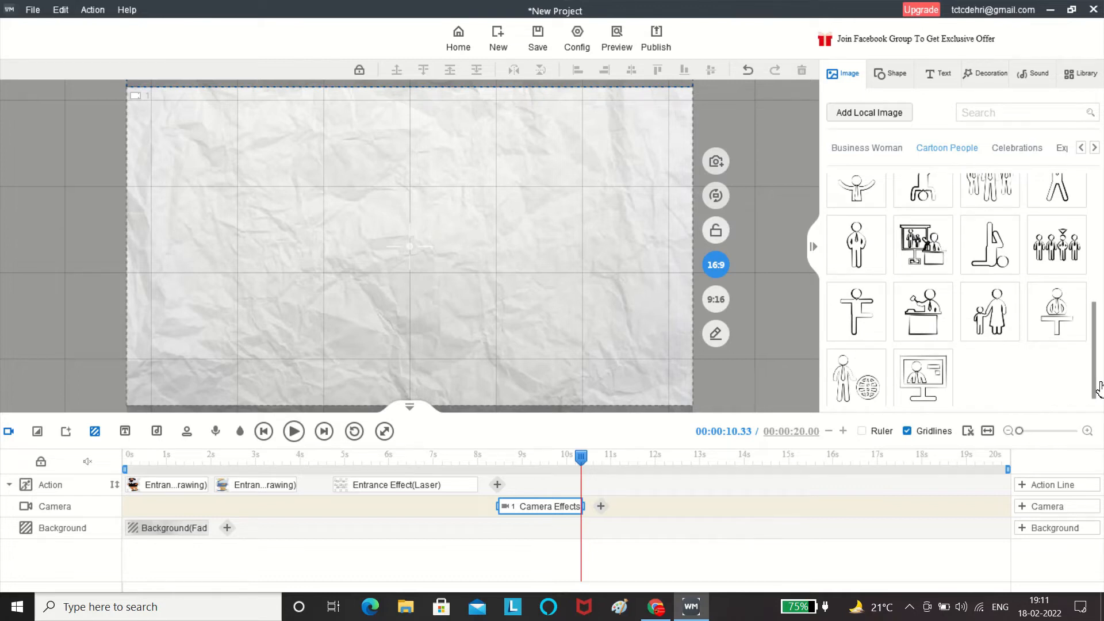
drag(1100, 379, 1099, 332)
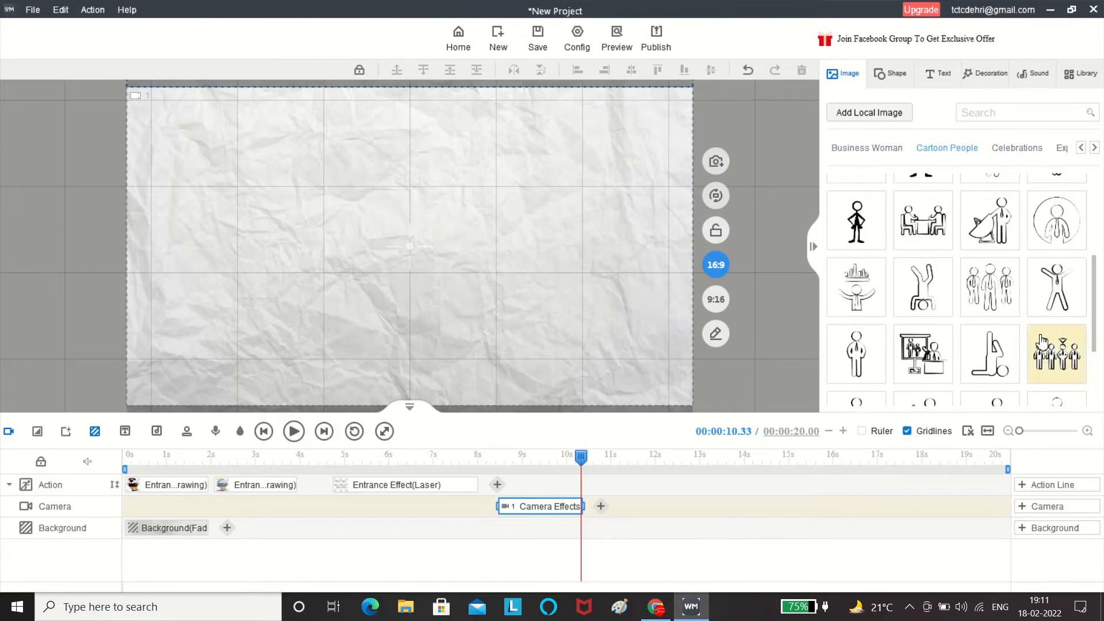
drag(917, 299, 201, 241)
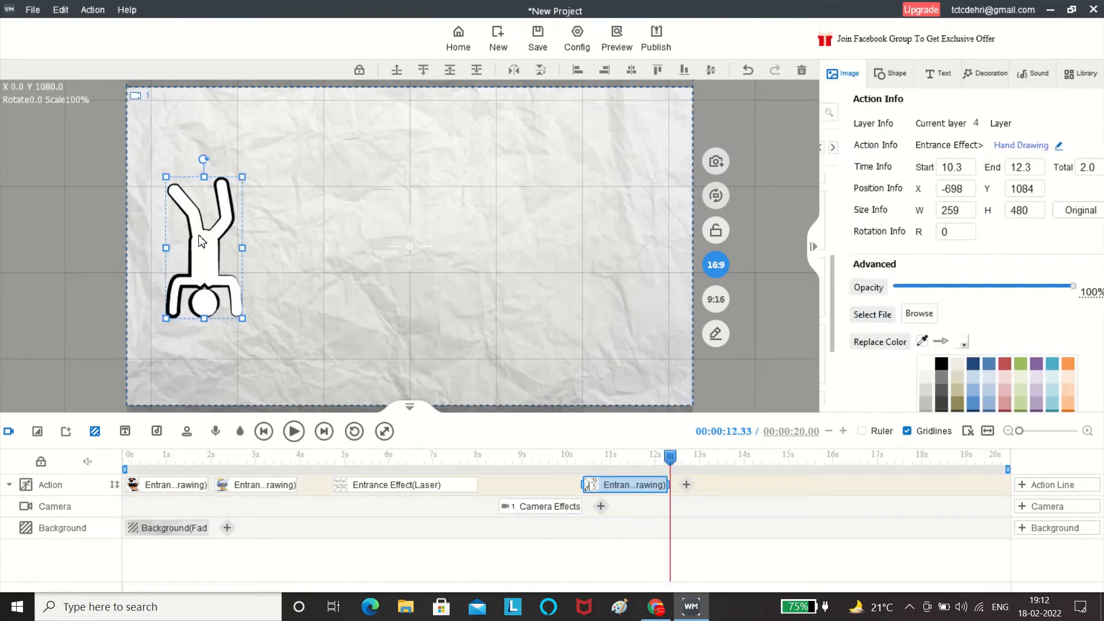
Enlarge the handstand figure to about 388 × 723 and move it to about X -660, Y 991
drag(207, 215, 207, 212)
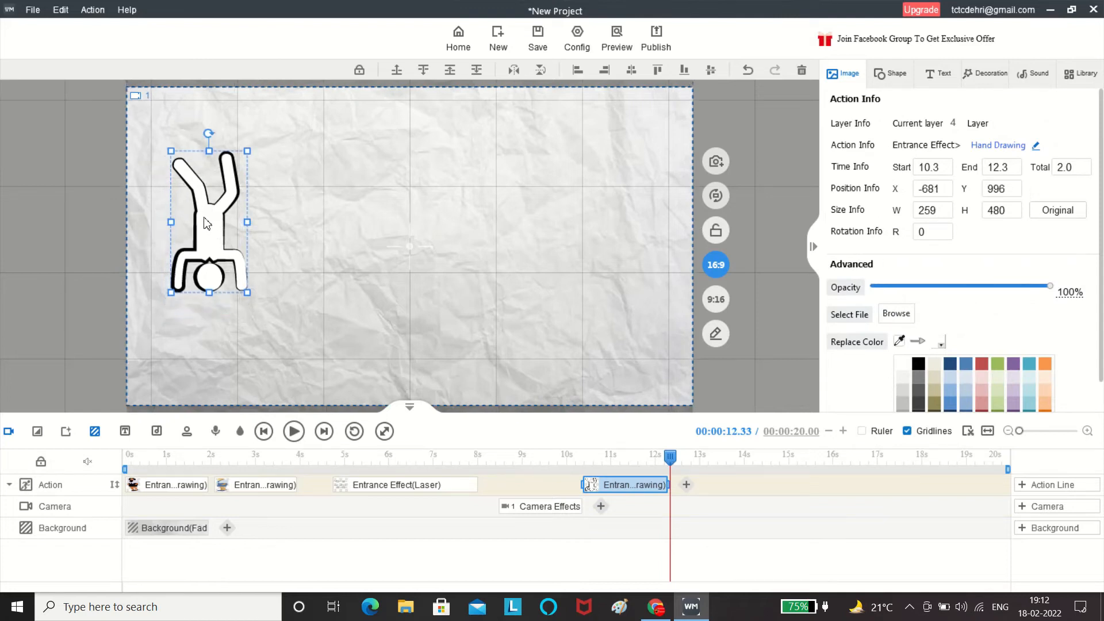
drag(247, 293, 287, 367)
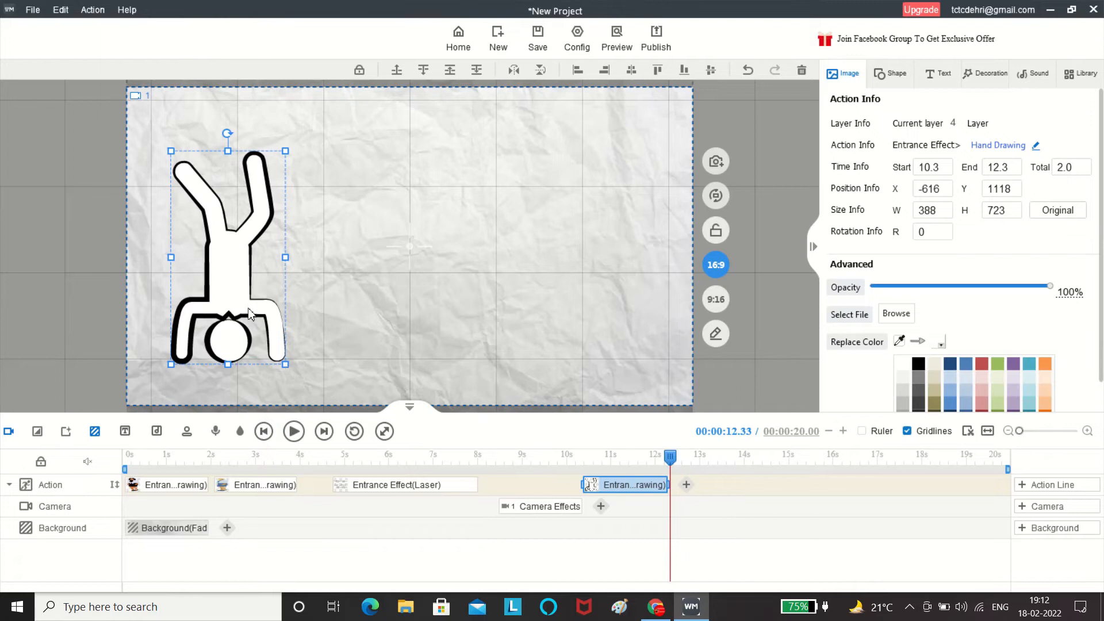
drag(234, 288, 221, 252)
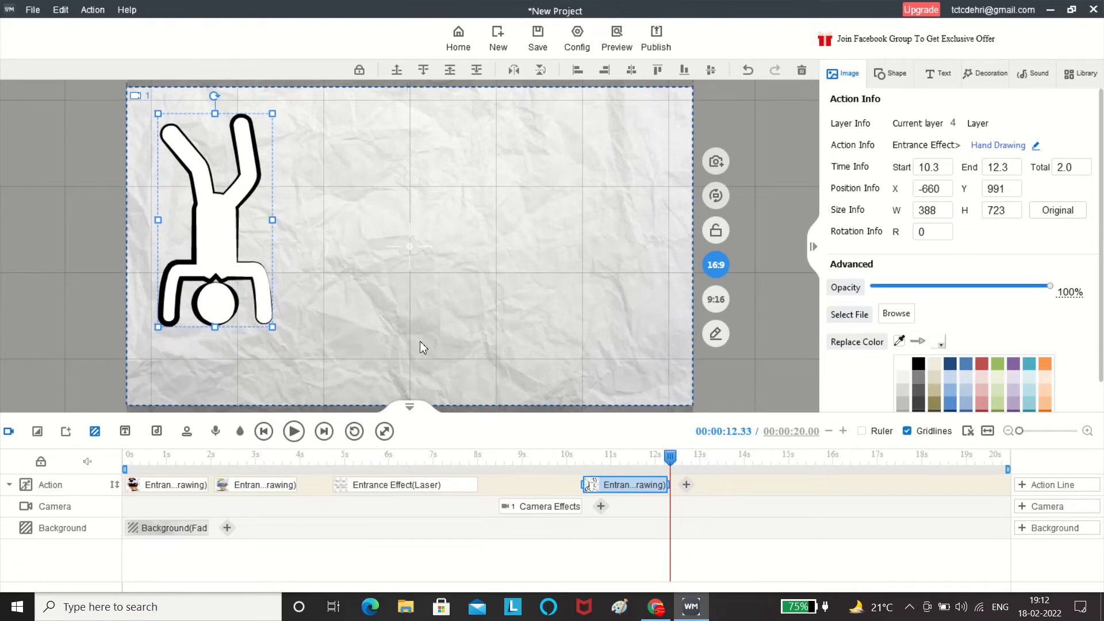
Play the animation from just before the camera effect to review the handstand figure's hand-drawn entrance
drag(669, 463, 464, 460)
key(space)
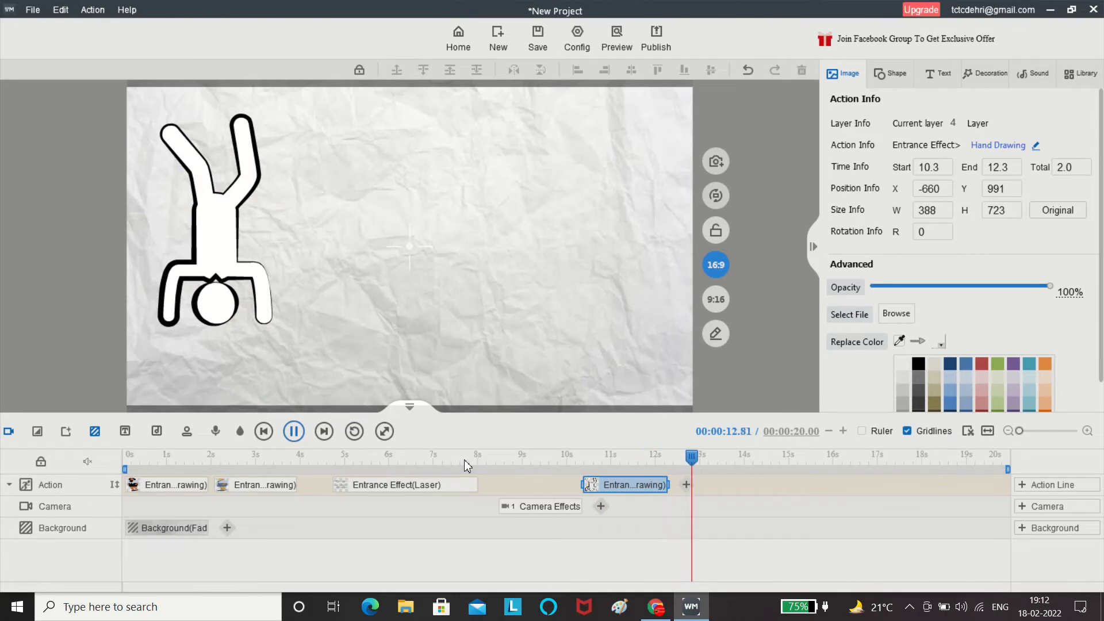
key(space)
Flip the handstand figure vertically so it stands upright, and move it to the canvas's lower-left corner at about X -731, Y 1253
drag(260, 147, 357, 144)
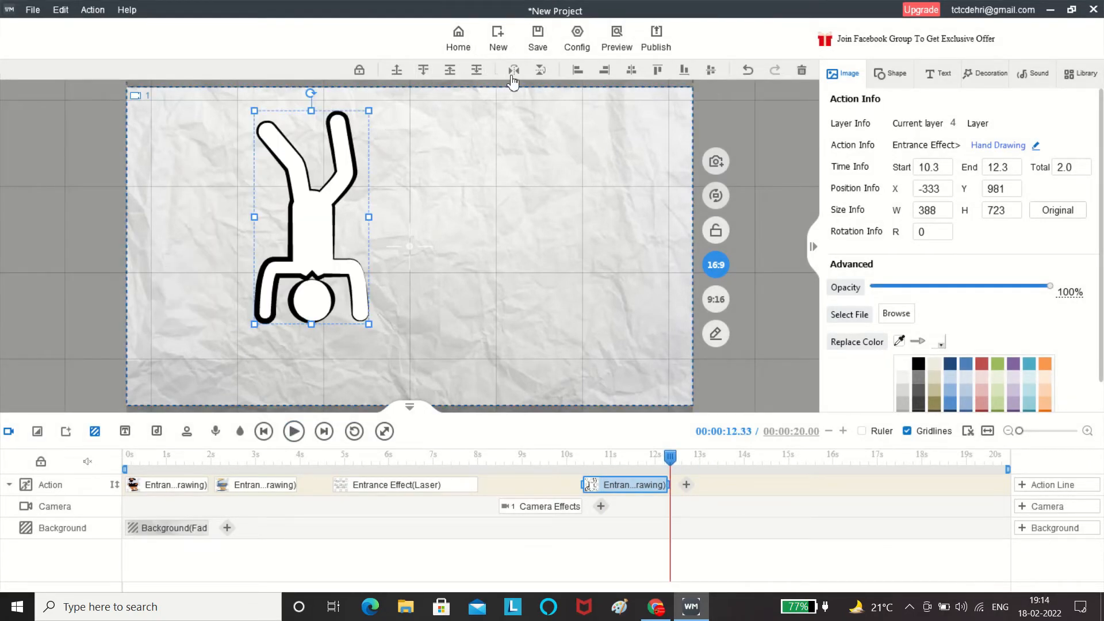
click(540, 70)
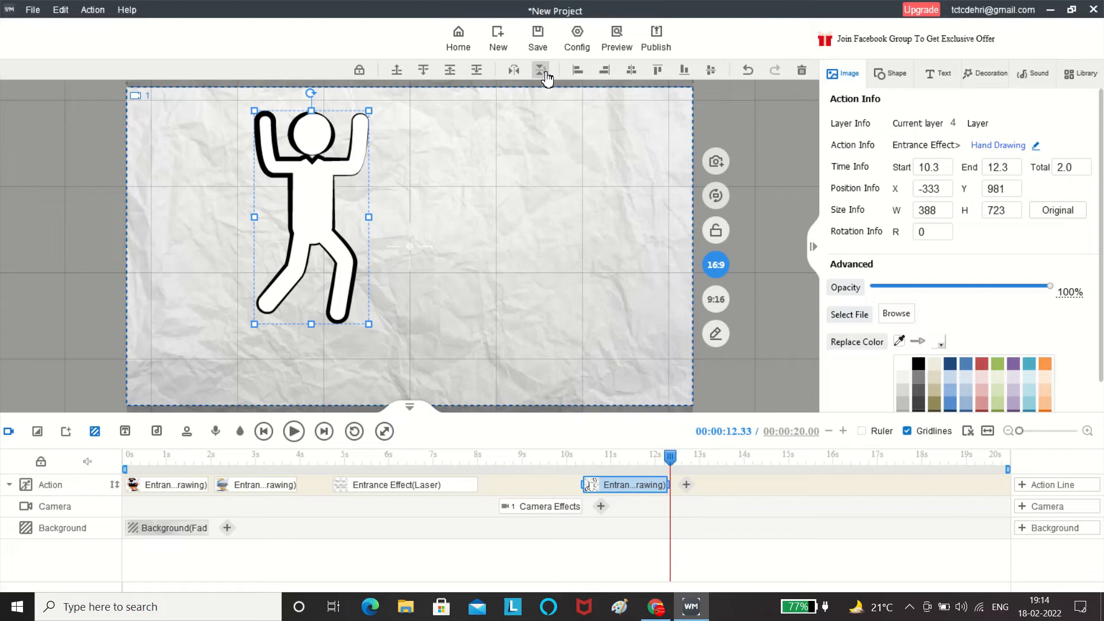
drag(287, 233, 170, 313)
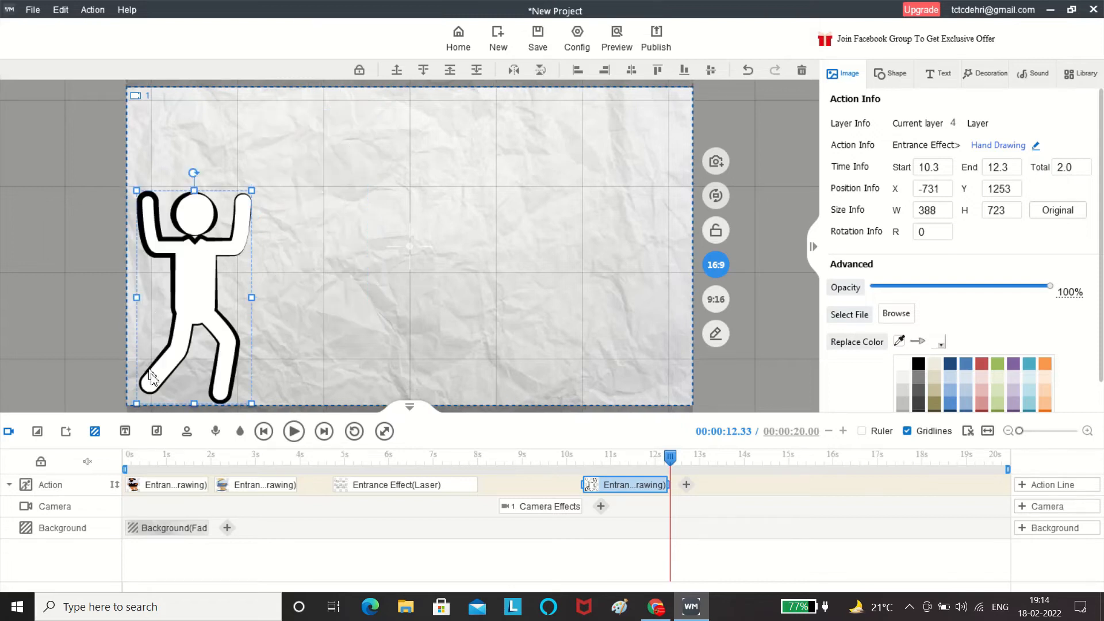
Add a characters line and place the Stewardess character on it with the Hands On Hip action from the Dialogue actions
click(192, 438)
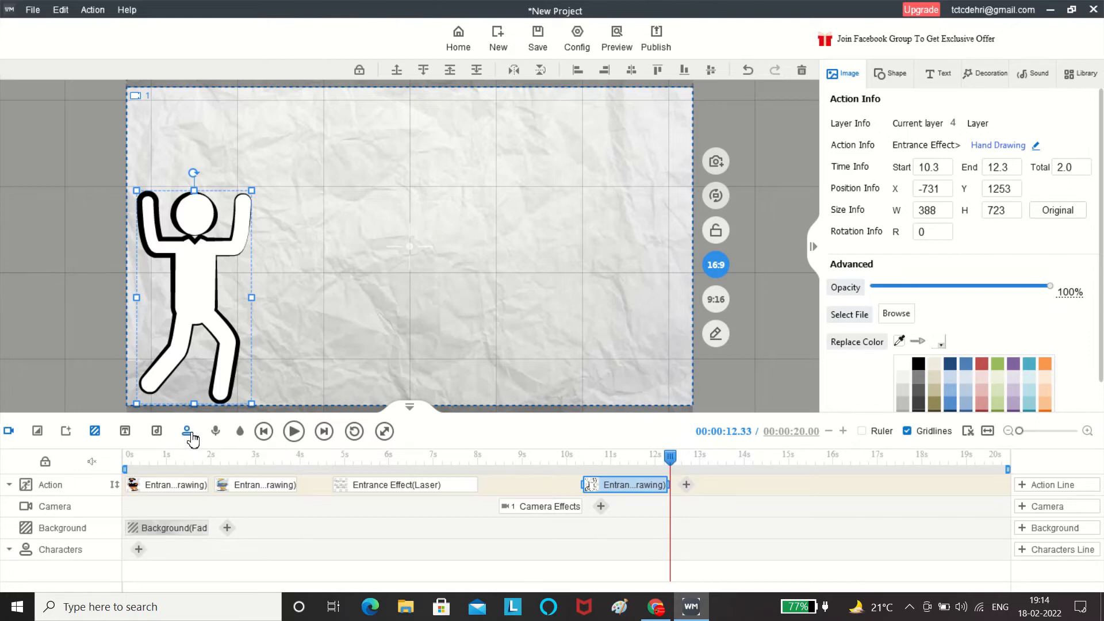
click(138, 549)
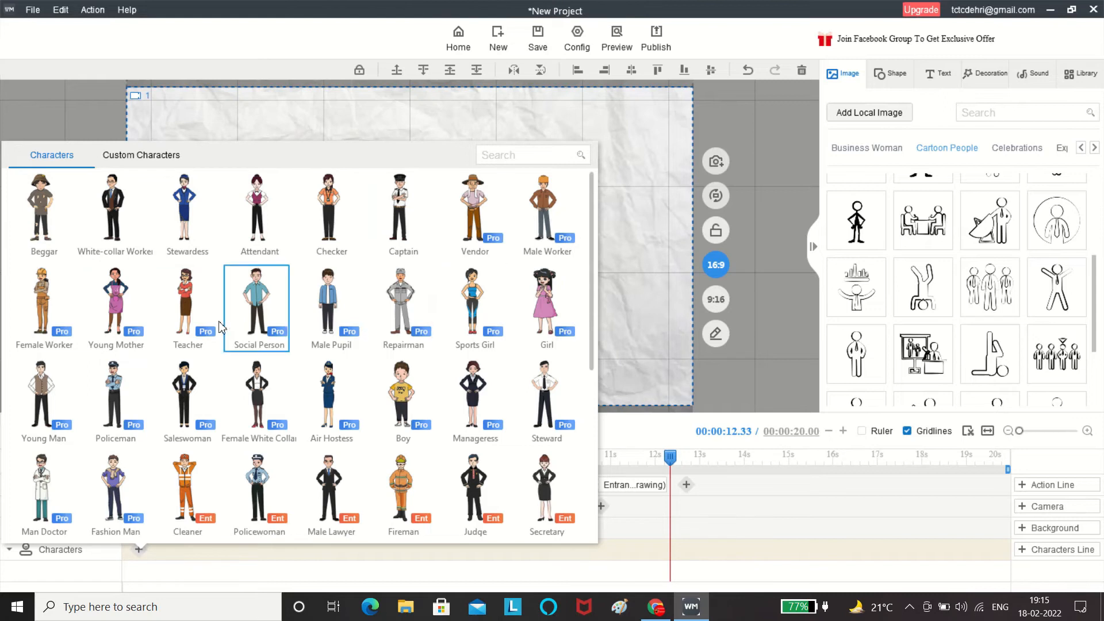
click(192, 215)
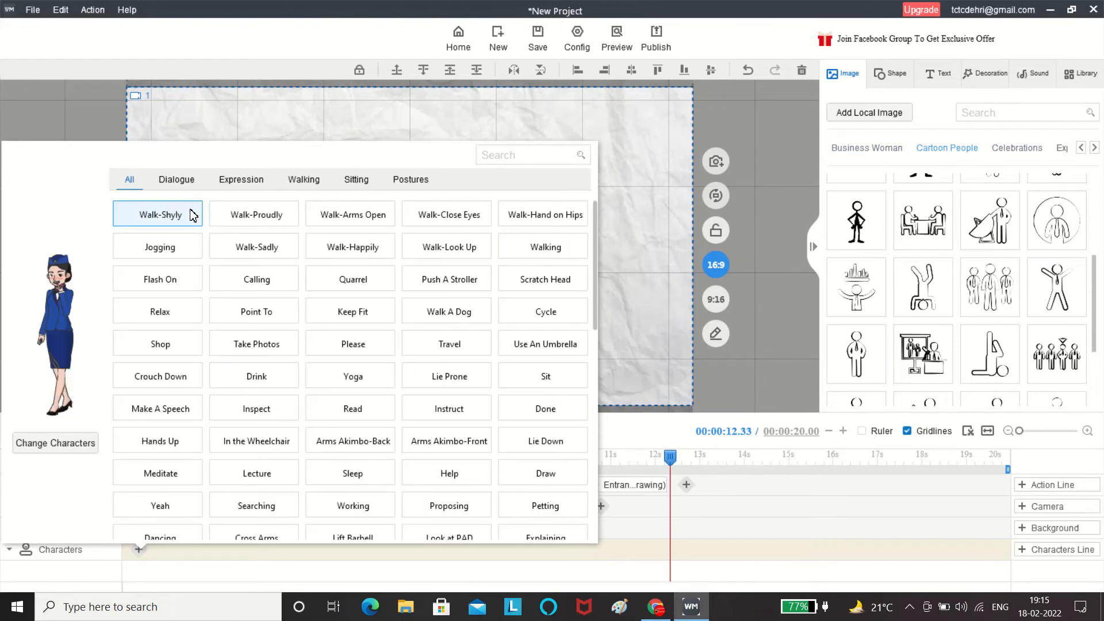
click(189, 181)
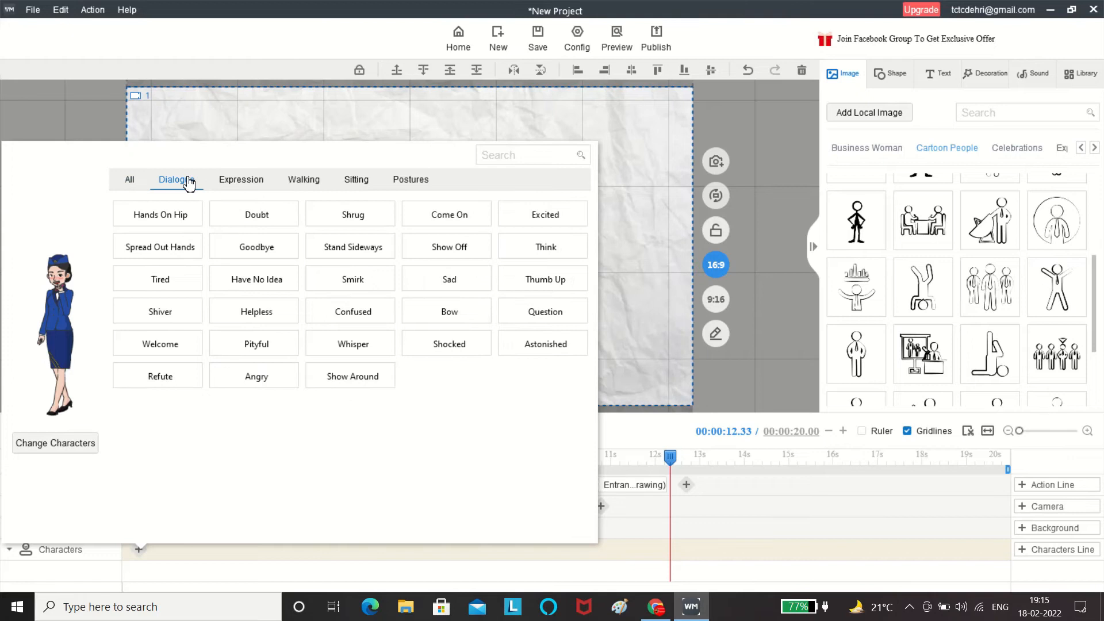
click(177, 211)
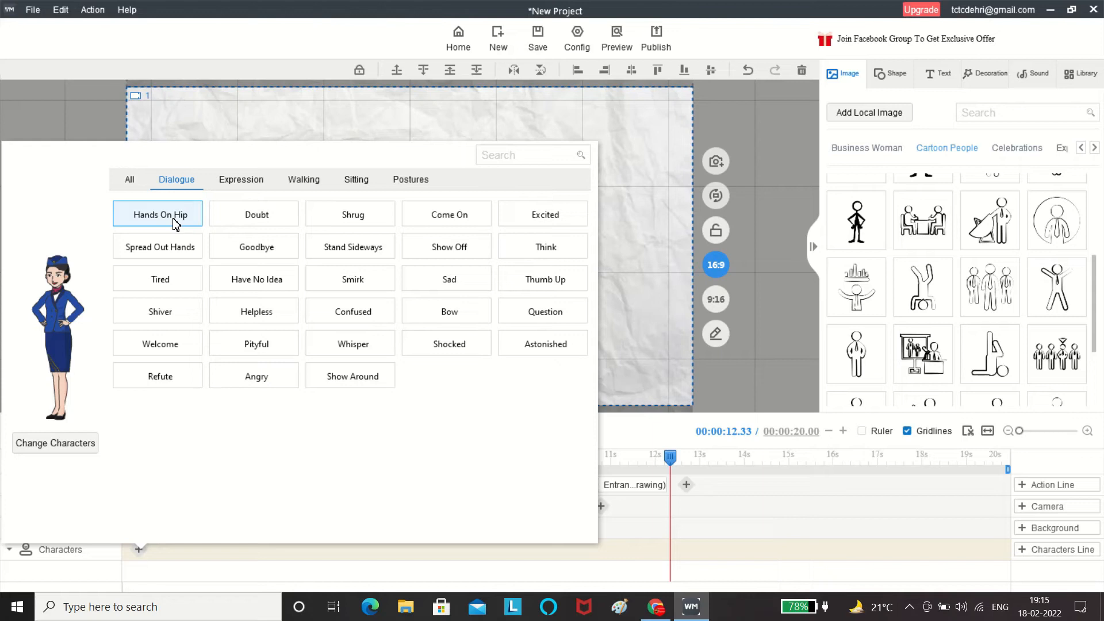
double_click(173, 219)
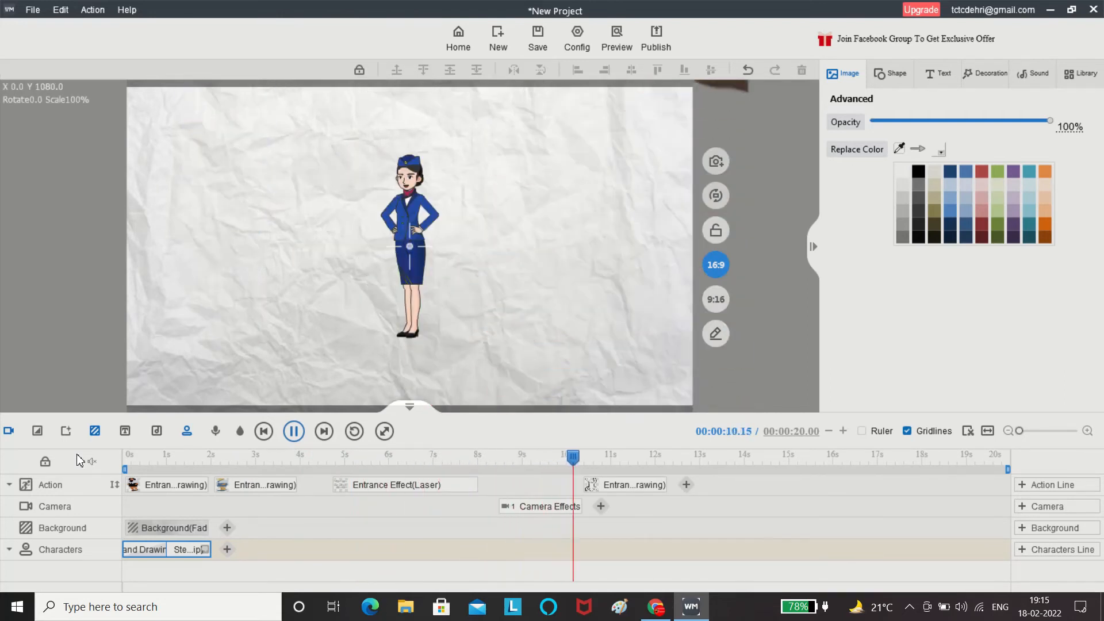
Play the animation from about 8 s to review how the stewardess appears in the camera frame
key(space)
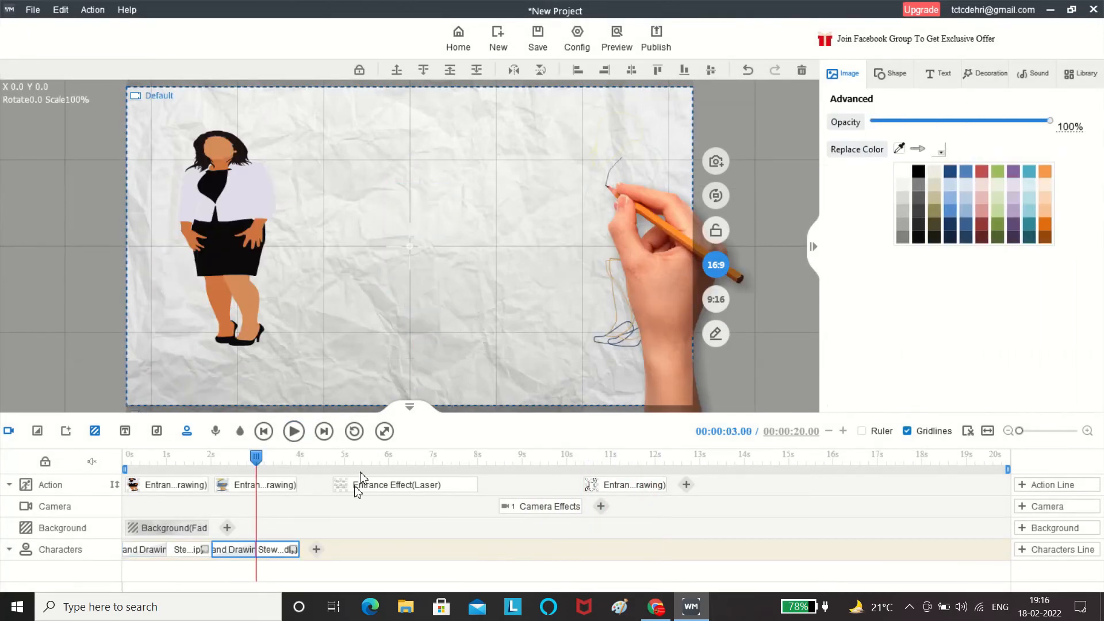
mouse_move(257, 459)
mouse_down()
mouse_move(218, 466)
mouse_move(425, 485)
mouse_move(478, 479)
mouse_up()
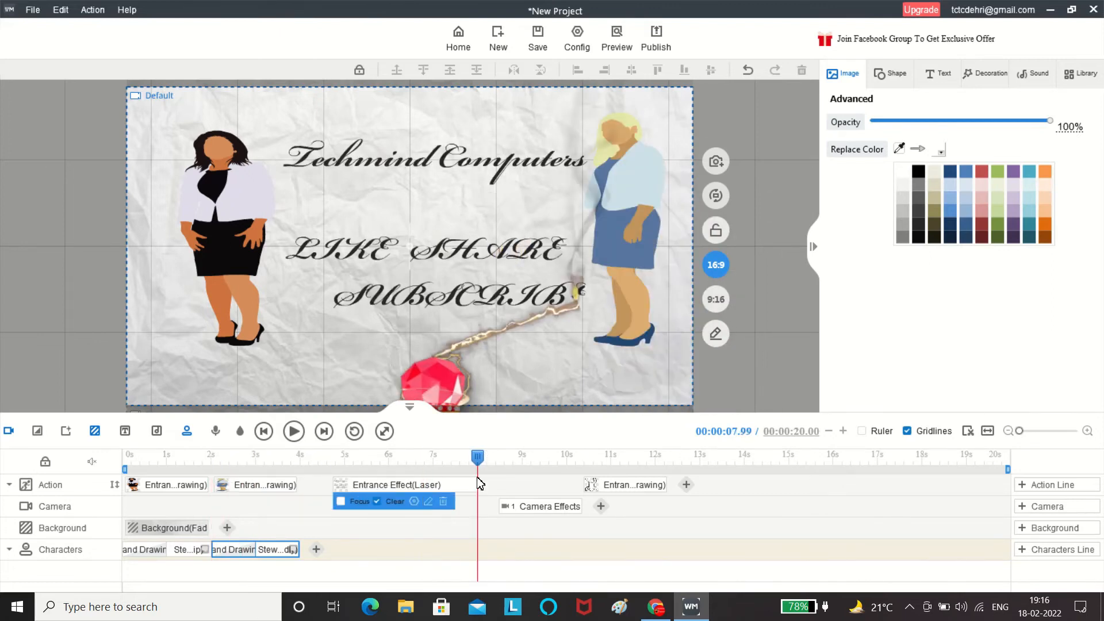
key(space)
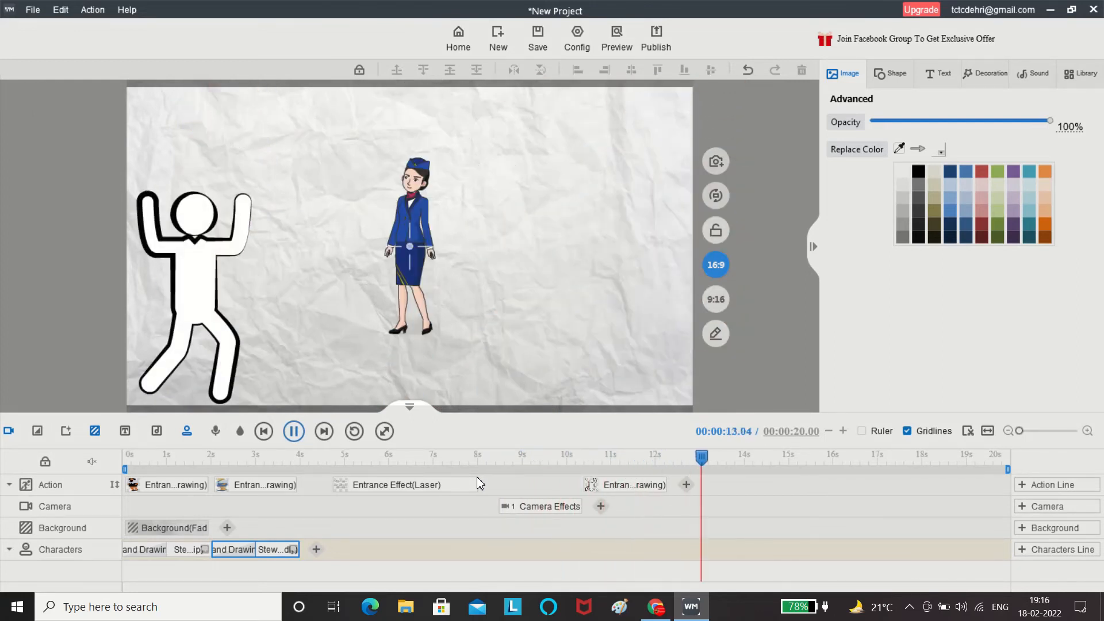
key(space)
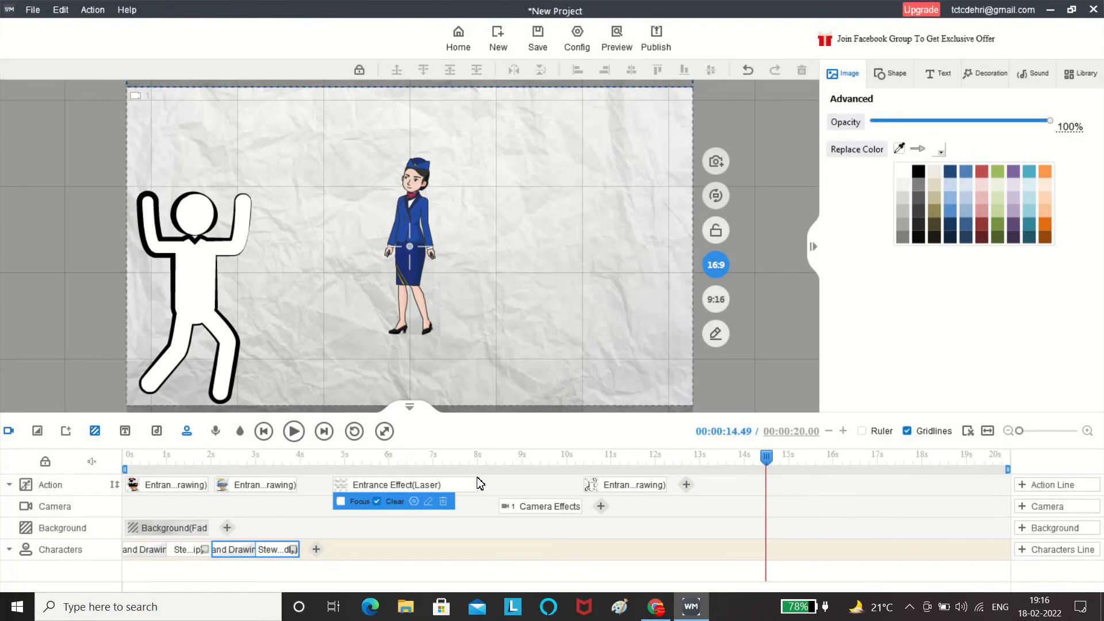
Move the two stewardess clips to start at about 10 s and 12 s, and replay that part of the animation
drag(246, 553, 698, 544)
drag(142, 550, 597, 556)
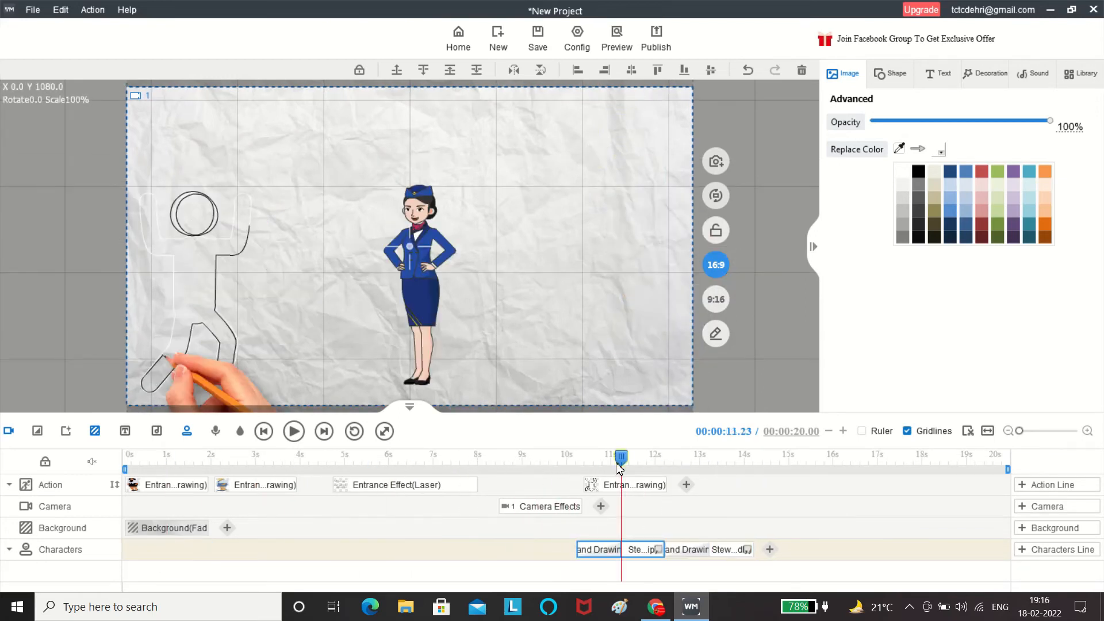
drag(620, 461, 544, 479)
key(space)
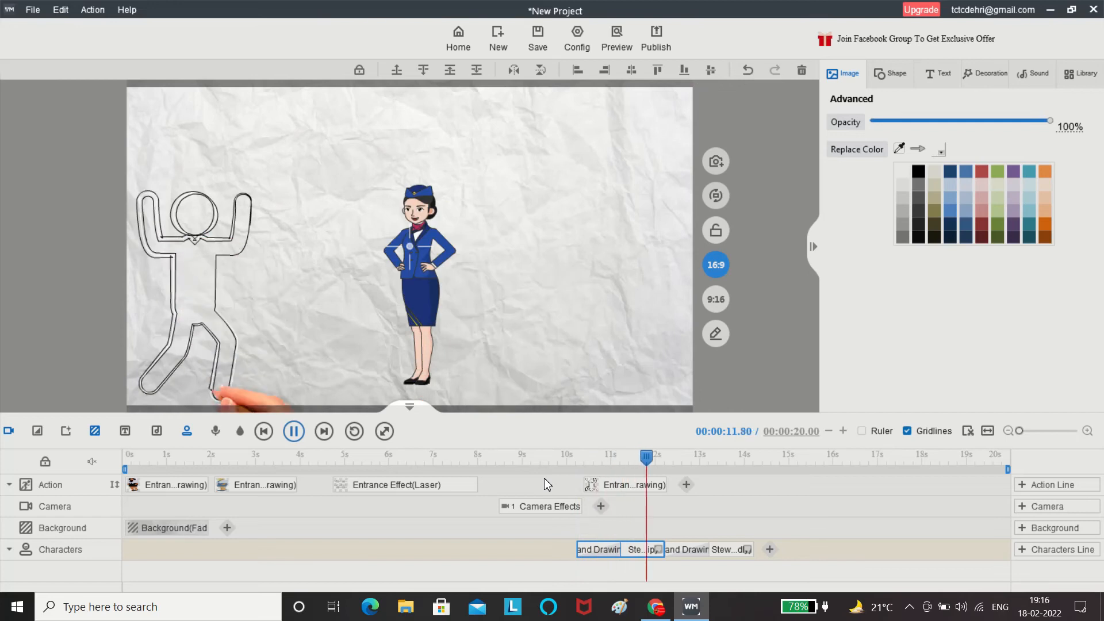
key(space)
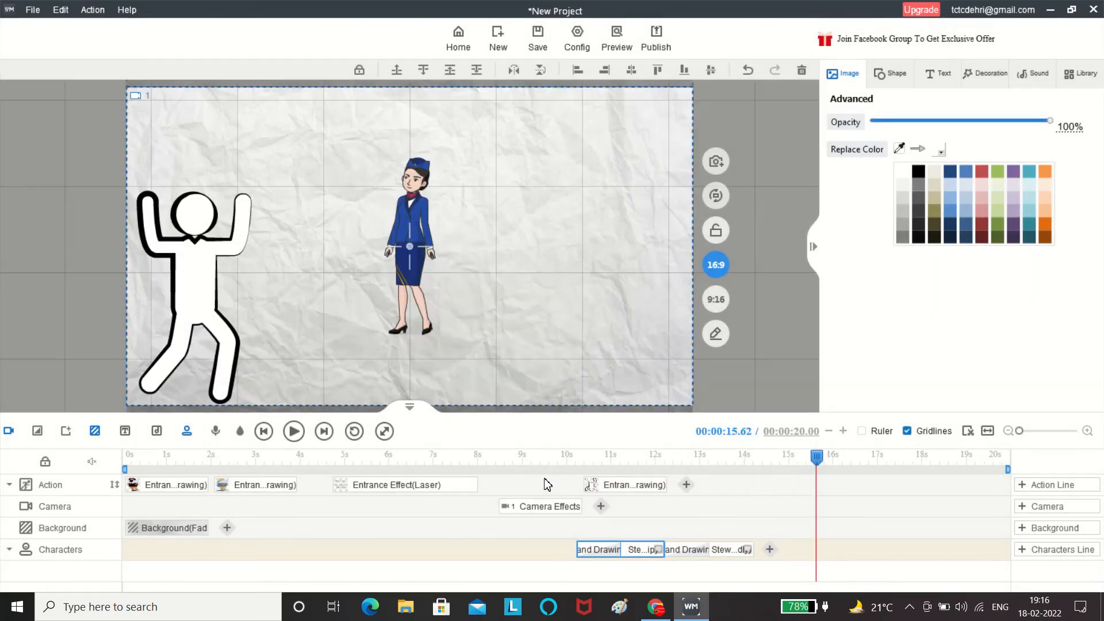
Briefly show the transition effects line, and play the animation from near its beginning to review all the scenes
mouse_move(819, 458)
mouse_down()
mouse_move(688, 510)
mouse_move(735, 510)
mouse_up()
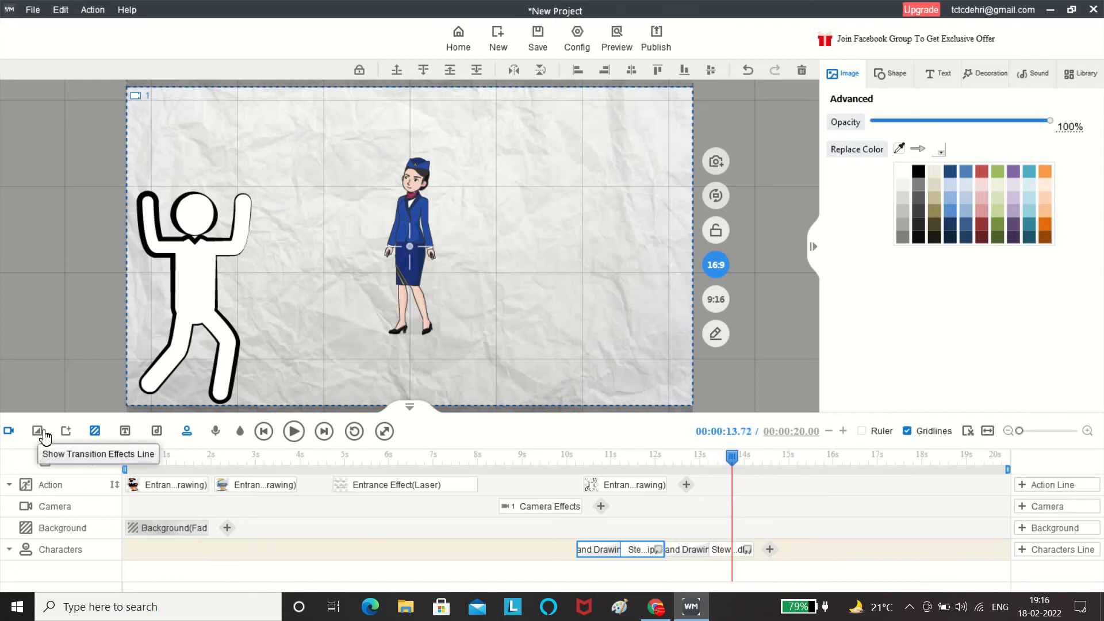
click(38, 432)
click(44, 435)
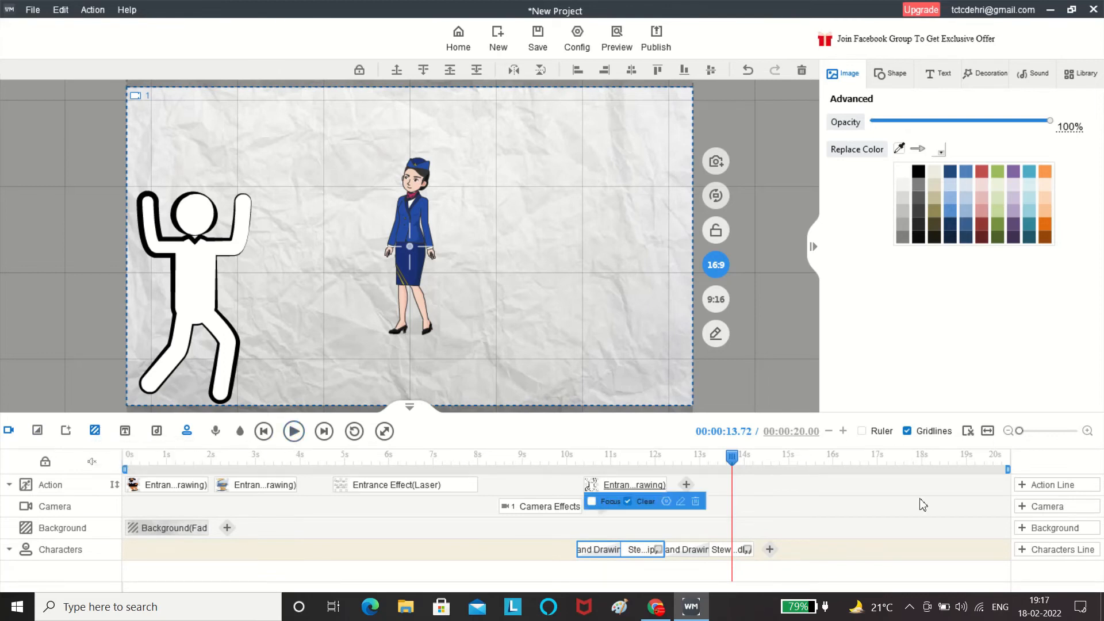
drag(731, 457, 149, 458)
key(space)
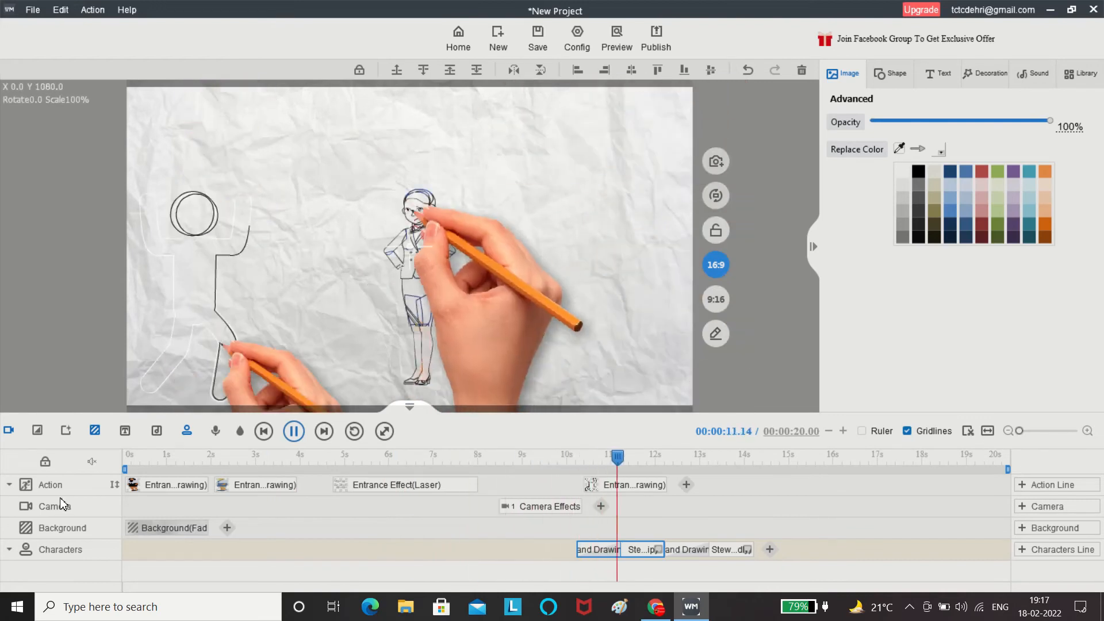
key(space)
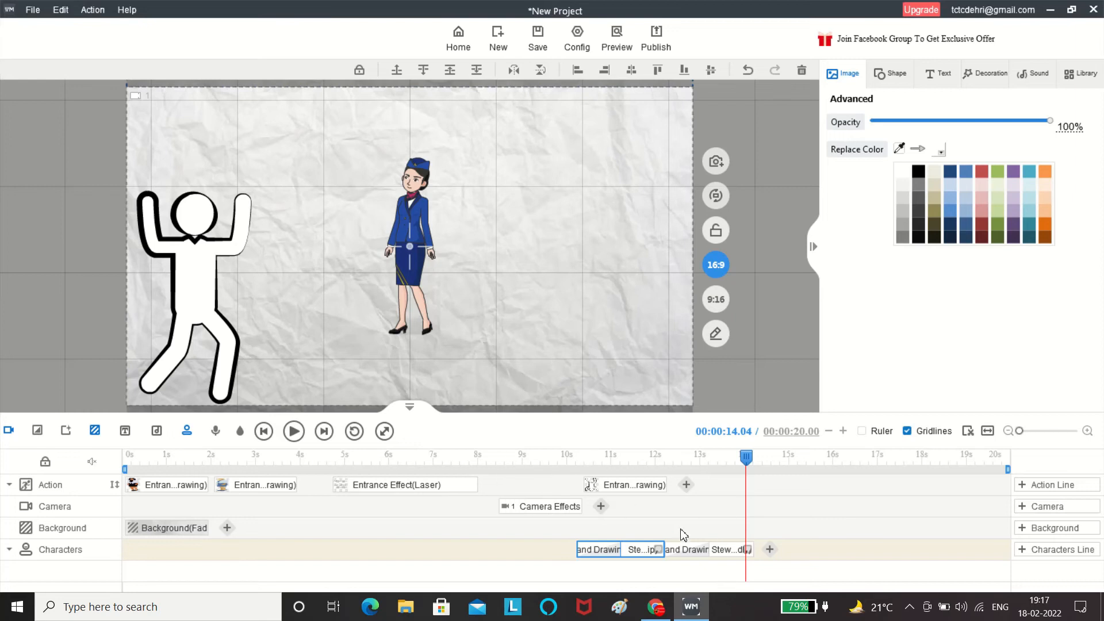
Add a Pull Down camera effect with its default hand settings and move its clip to start at about 13.7 s
click(601, 506)
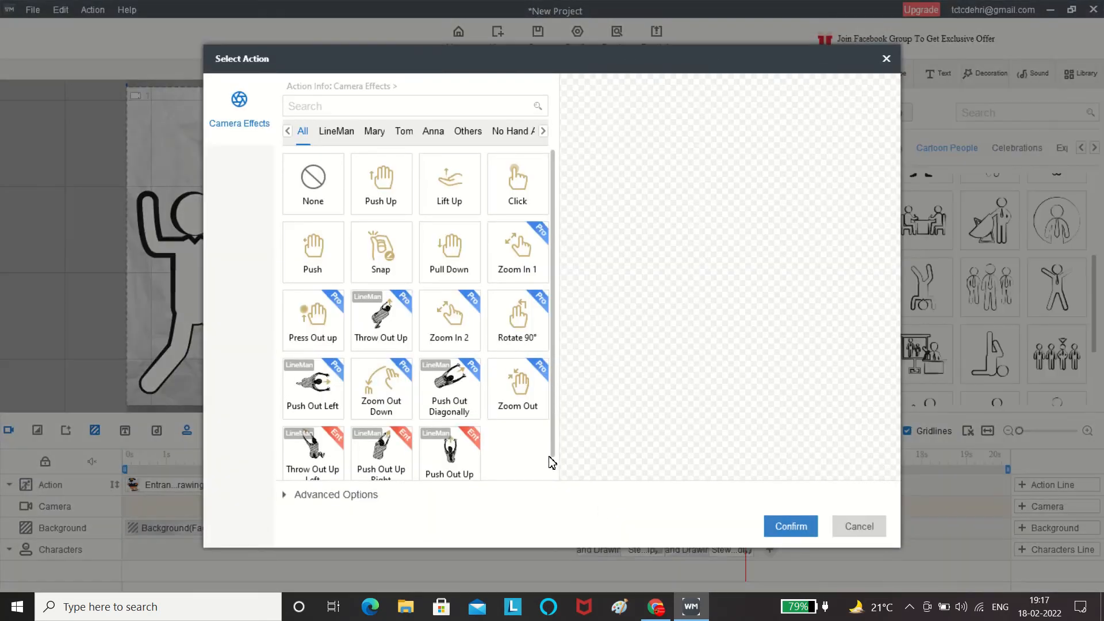
click(313, 319)
click(449, 252)
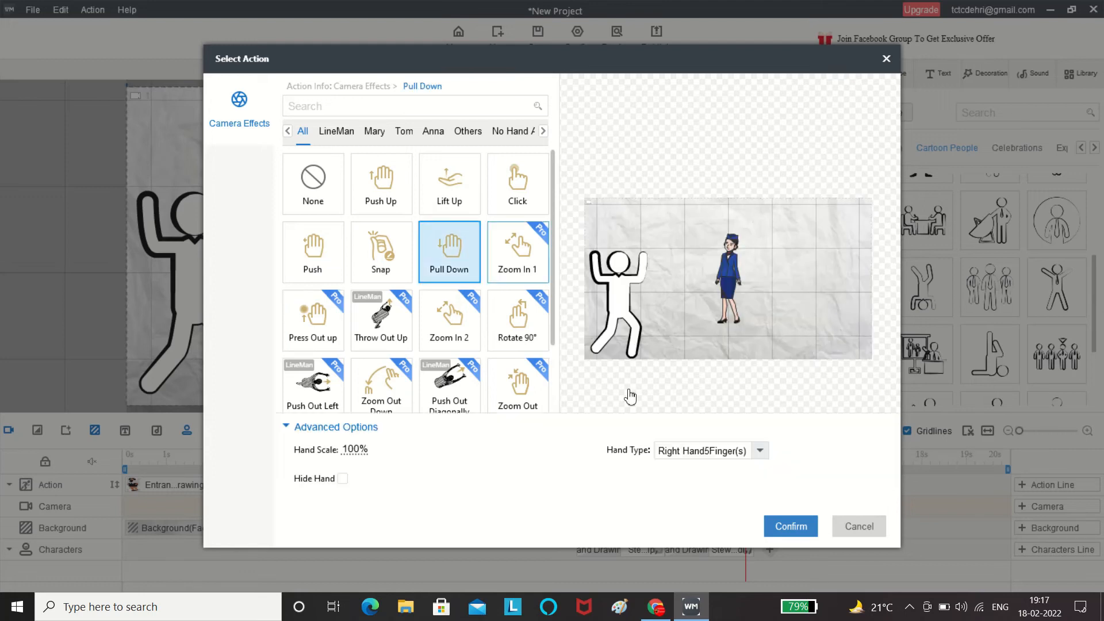
click(786, 532)
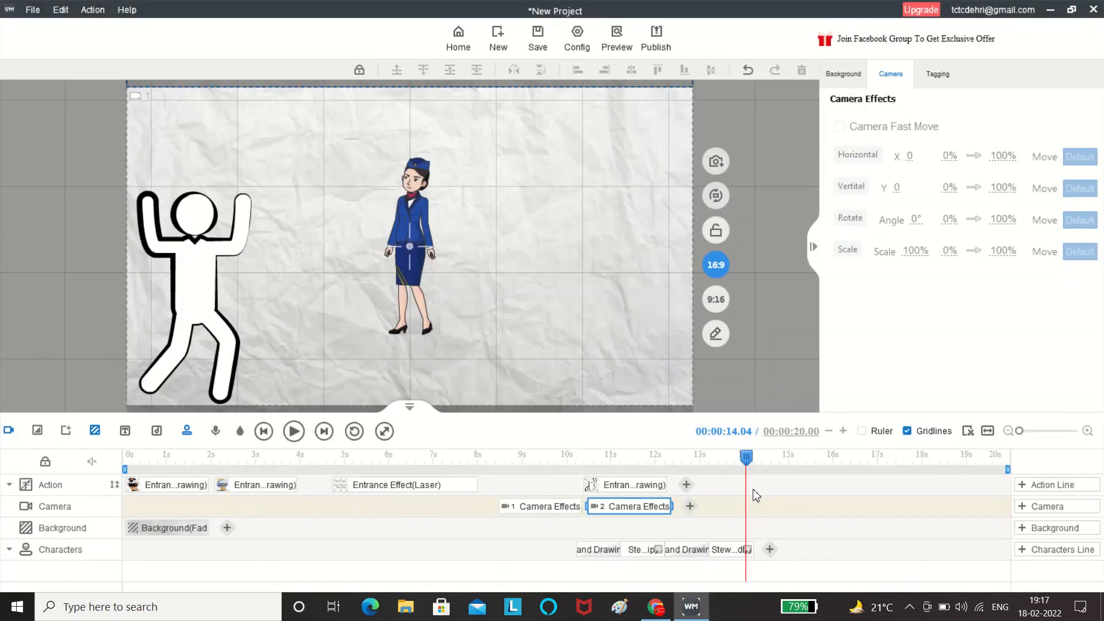
drag(635, 506, 775, 512)
drag(746, 457, 607, 478)
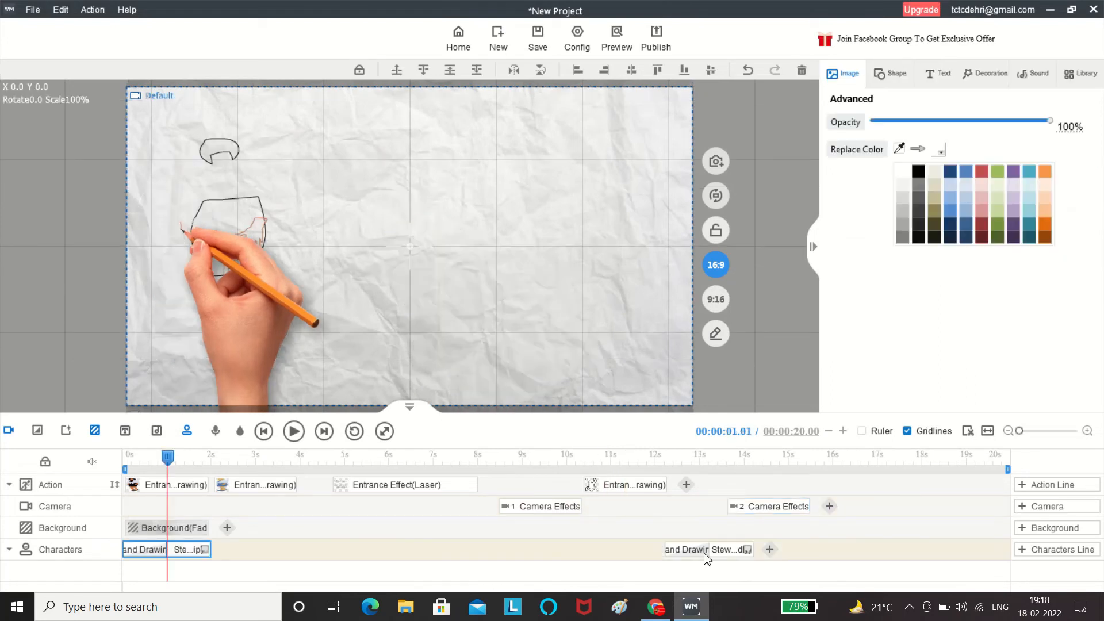
Move the second stewardess clip to about 2 s, directly behind the first one, and play the animation to its end
drag(707, 551, 253, 550)
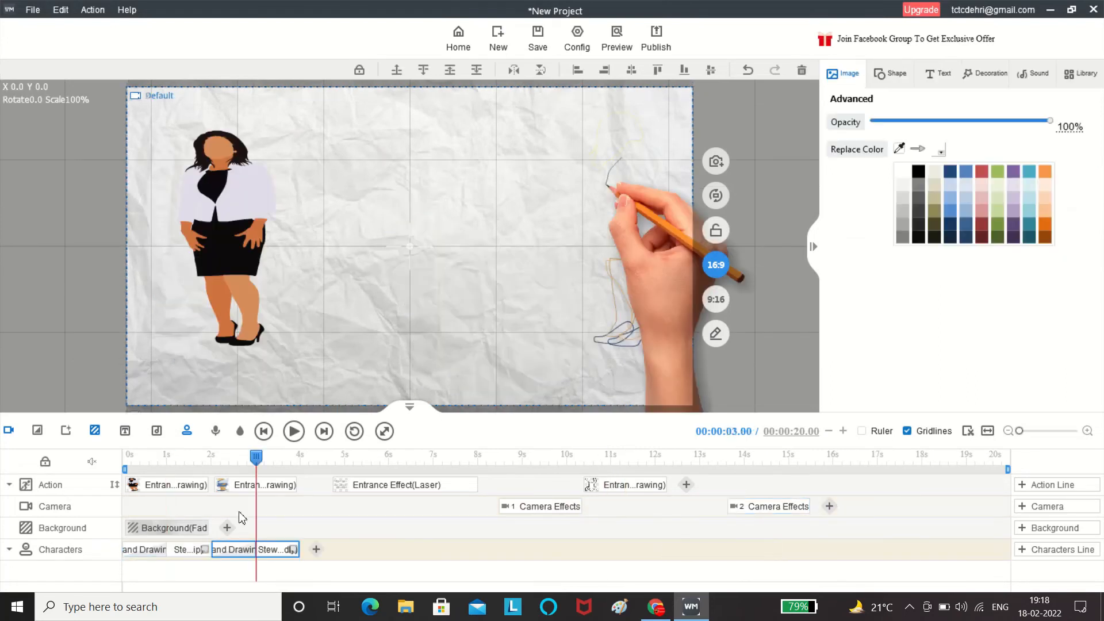
key(space)
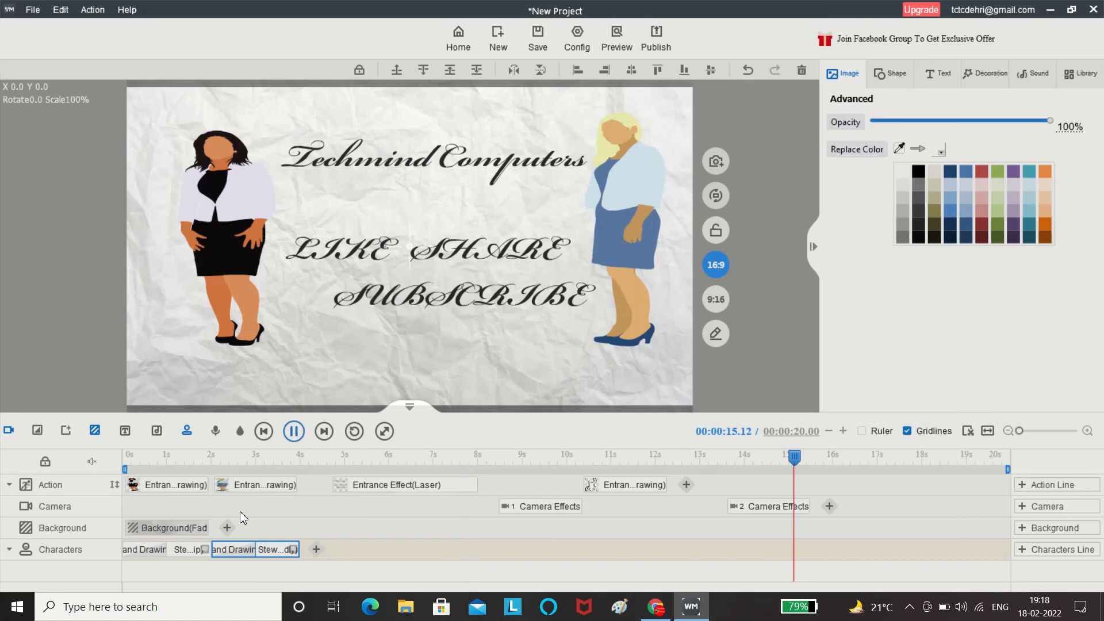
key(space)
key(space)
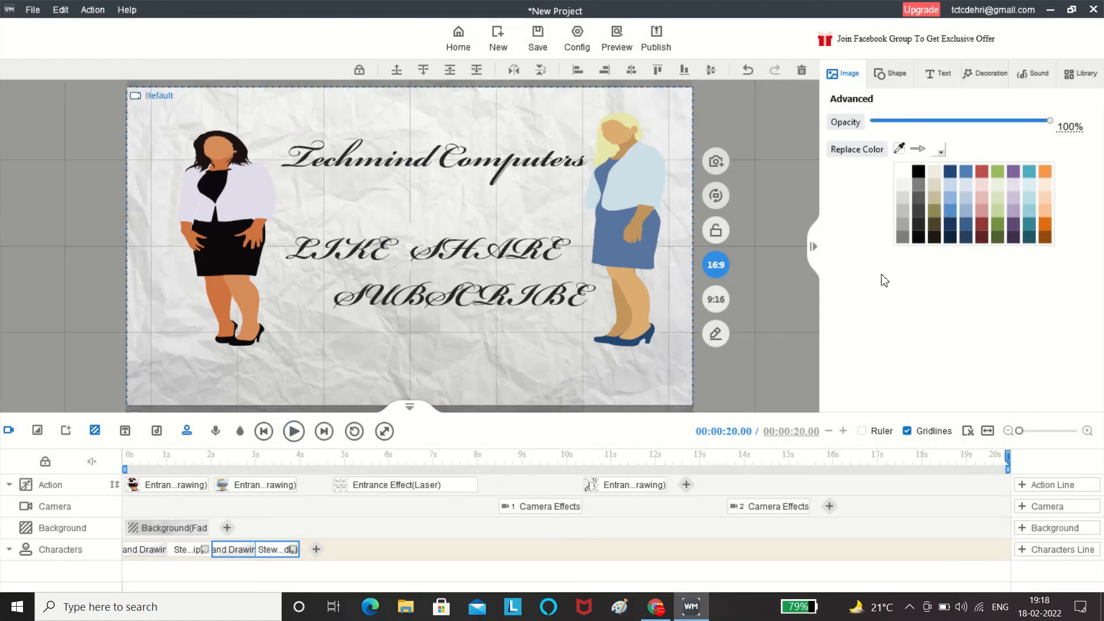
Add the green teacup decoration below the SUBSCRIBE text, enlarged to about 601 × 905 and placed at about X 188, Y 129
click(890, 73)
scroll(1103, 183, down, 10)
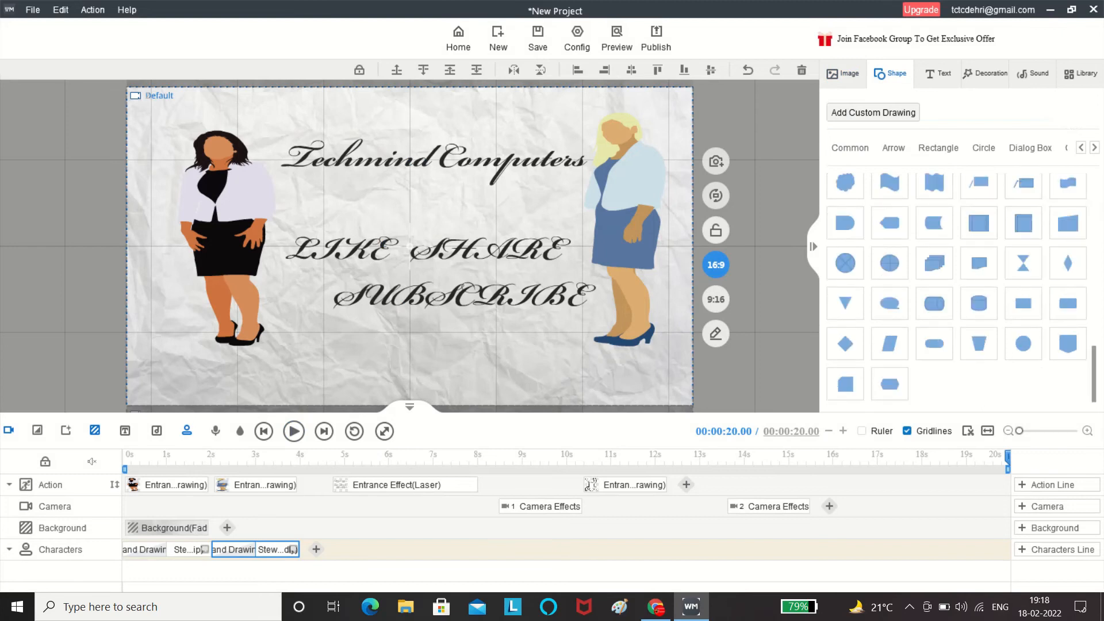
click(987, 73)
mouse_move(1092, 209)
mouse_down()
mouse_move(1102, 315)
mouse_move(1103, 199)
mouse_up()
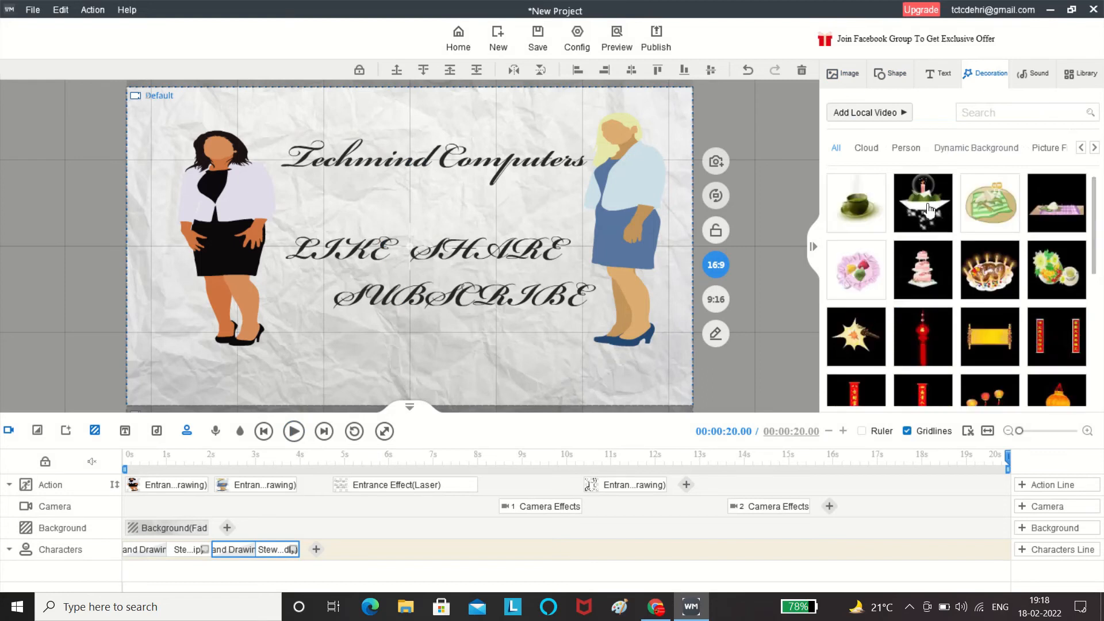
drag(856, 204, 470, 342)
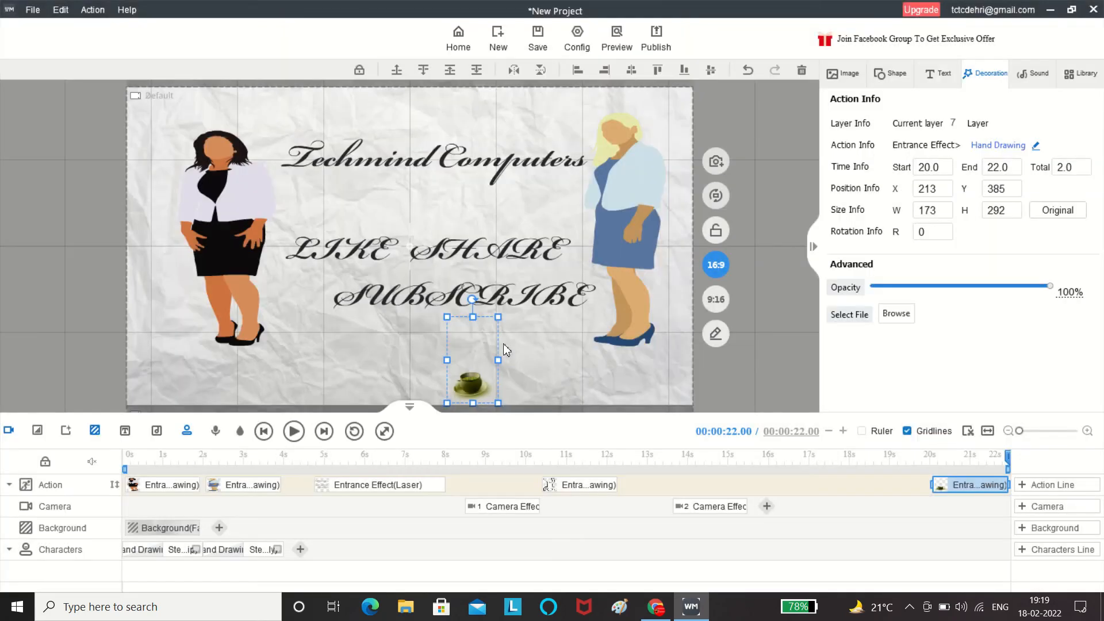
drag(502, 324, 627, 137)
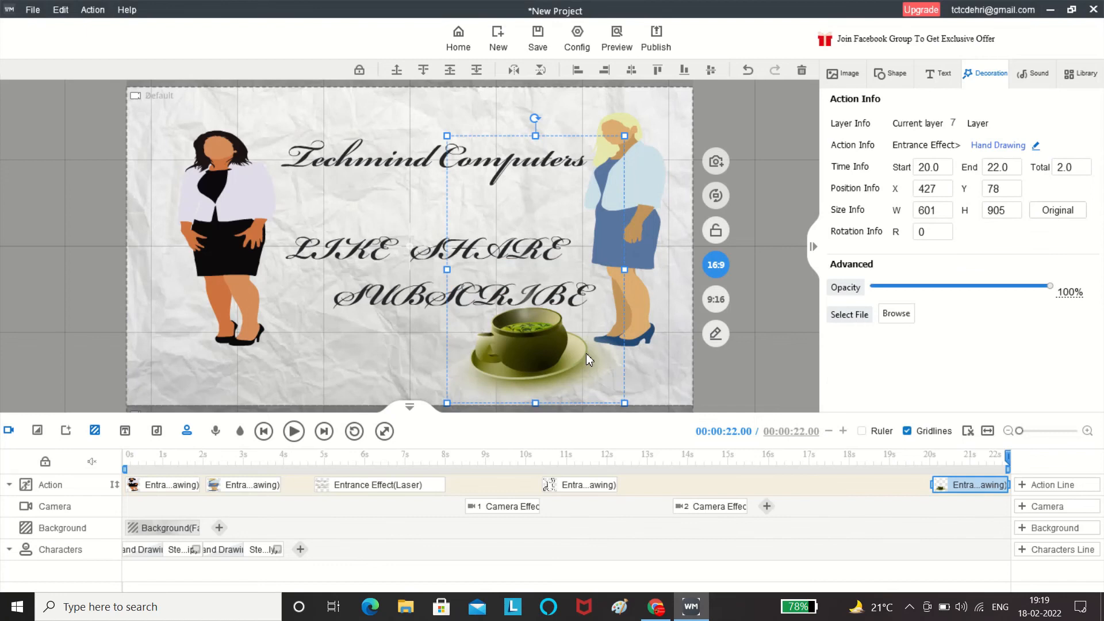
drag(586, 356, 506, 375)
Move the teacup's entrance clip to start at about 16.2 s and play the animation to check it
drag(947, 484, 668, 467)
click(857, 457)
key(space)
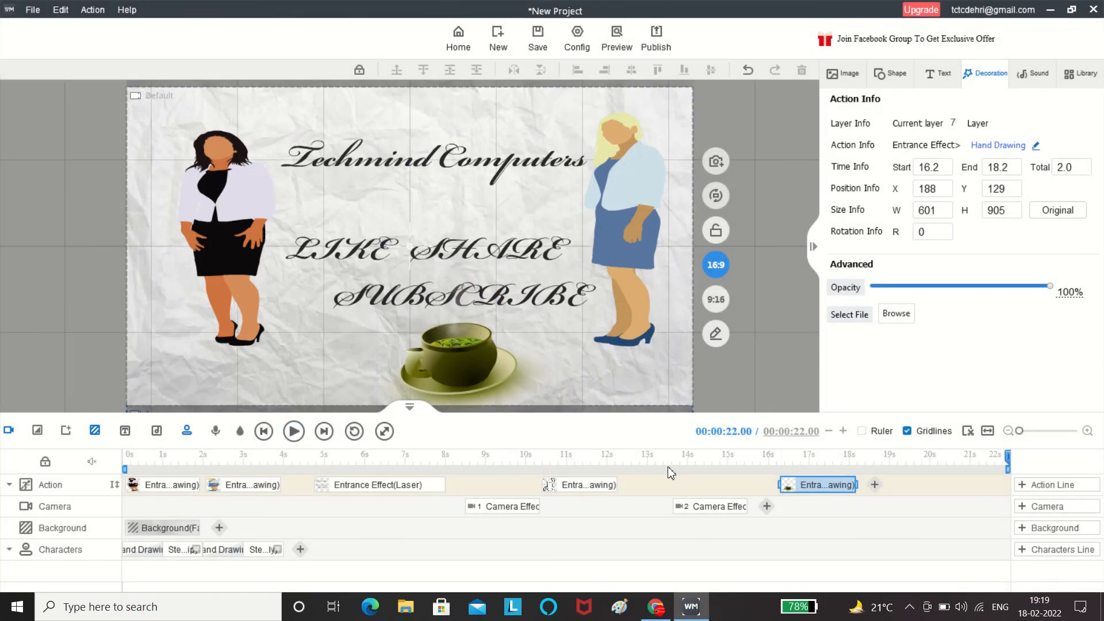
key(space)
Publish the project in the Video format and set the frame rate to 15 fps
click(659, 41)
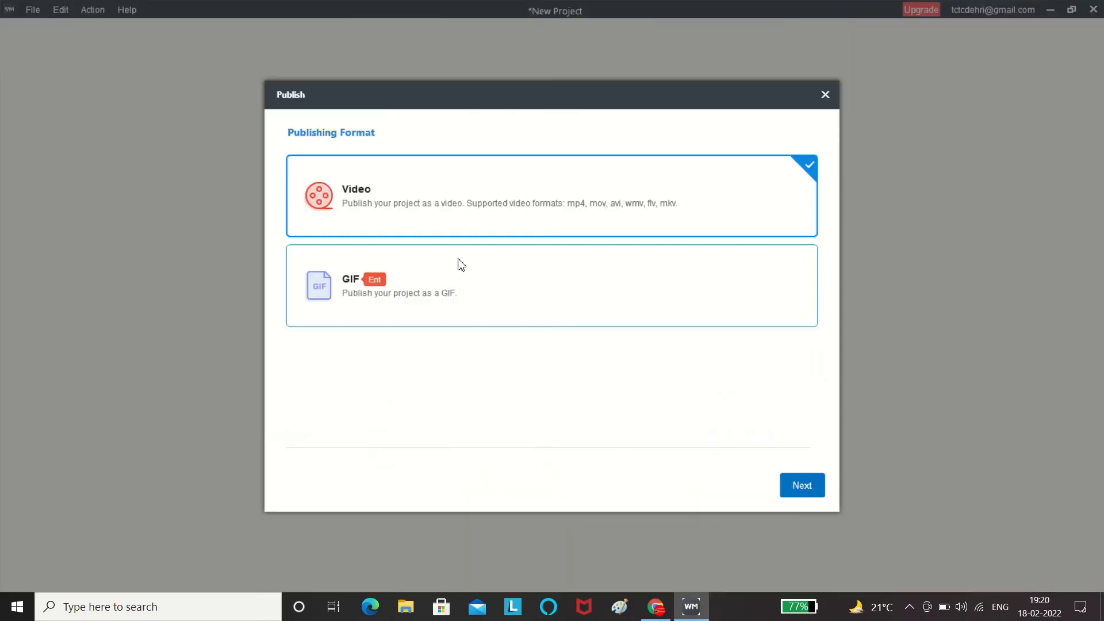
click(796, 484)
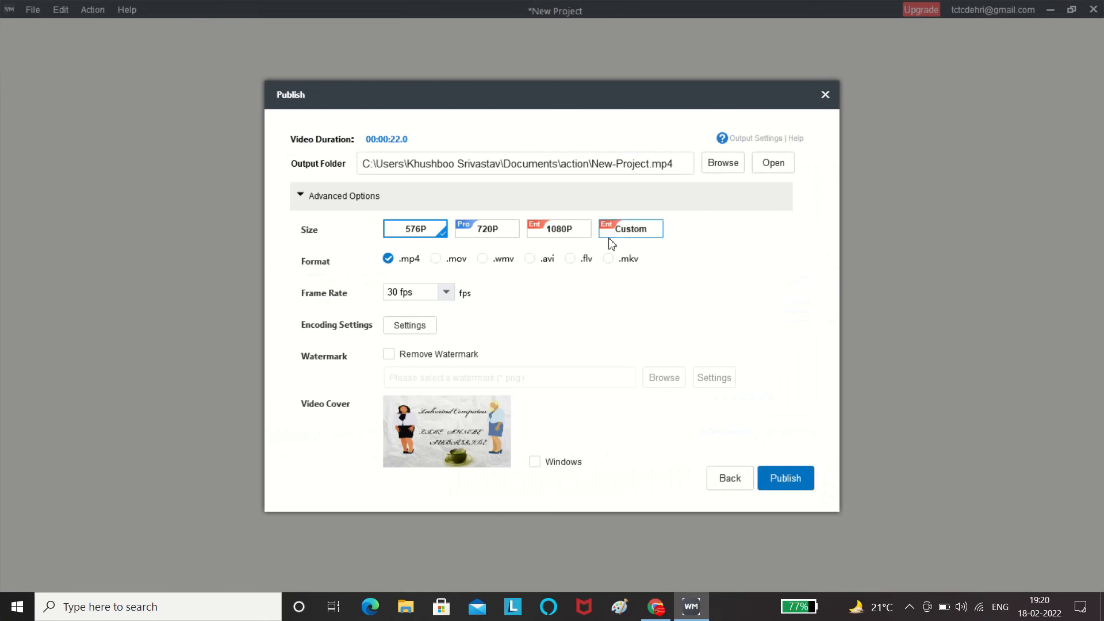
click(445, 292)
click(427, 345)
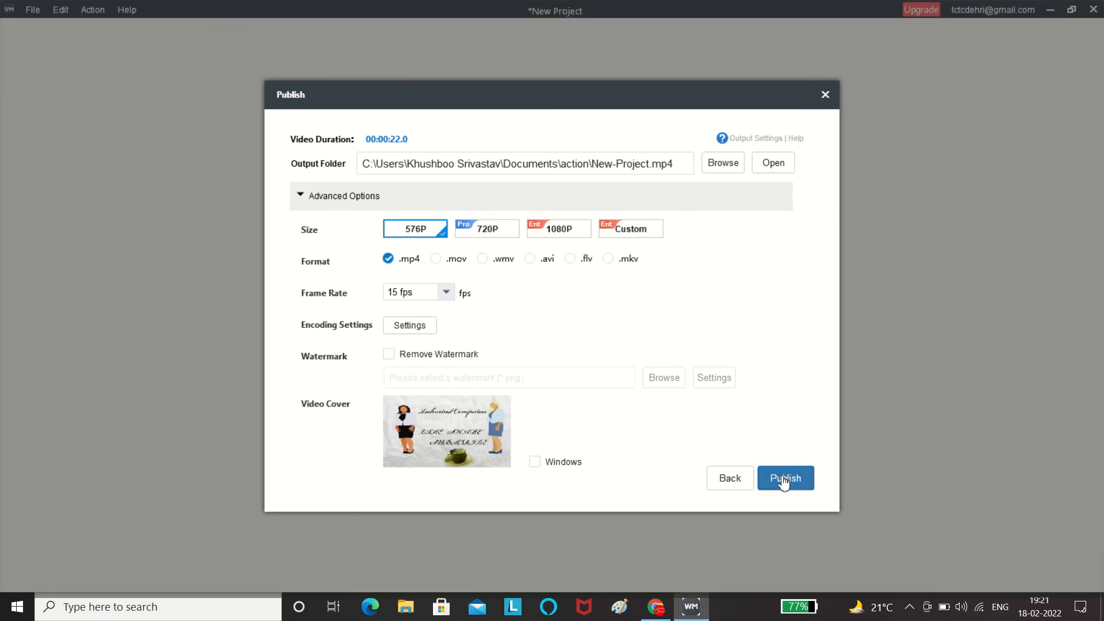
Set the video's output location to the Desktop with the file name MANGO WHITEBOARD
click(746, 167)
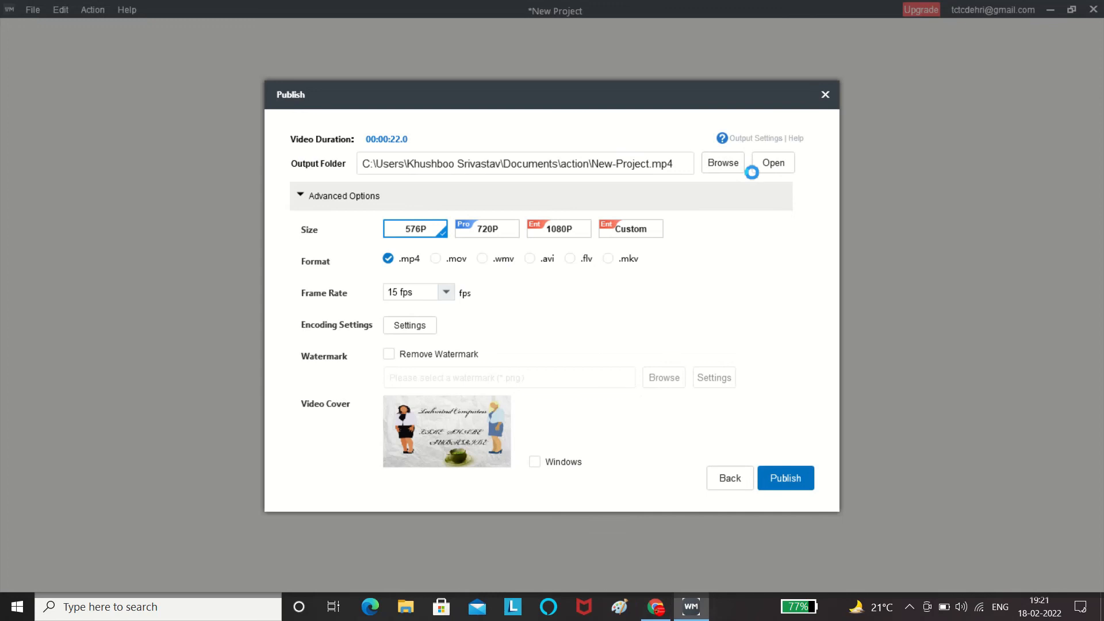
click(718, 164)
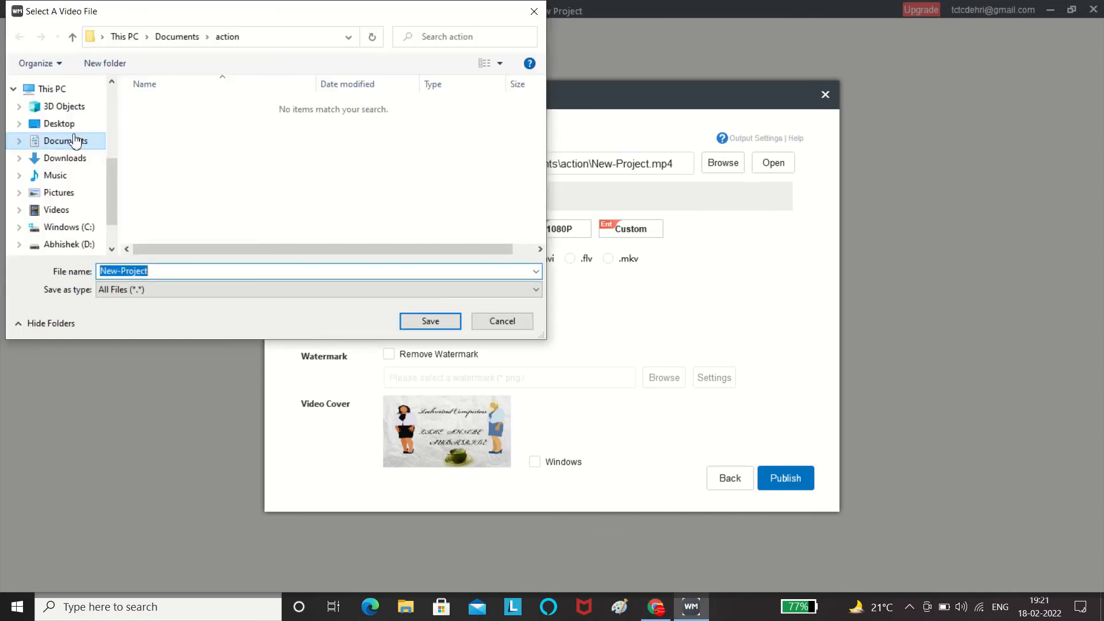
click(59, 123)
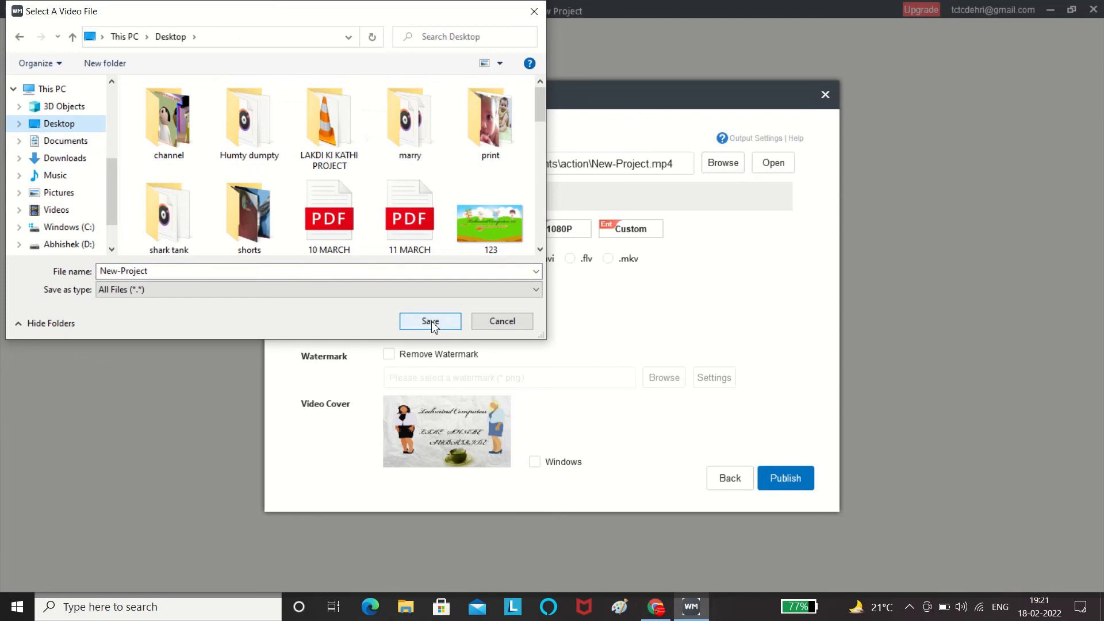
click(156, 276)
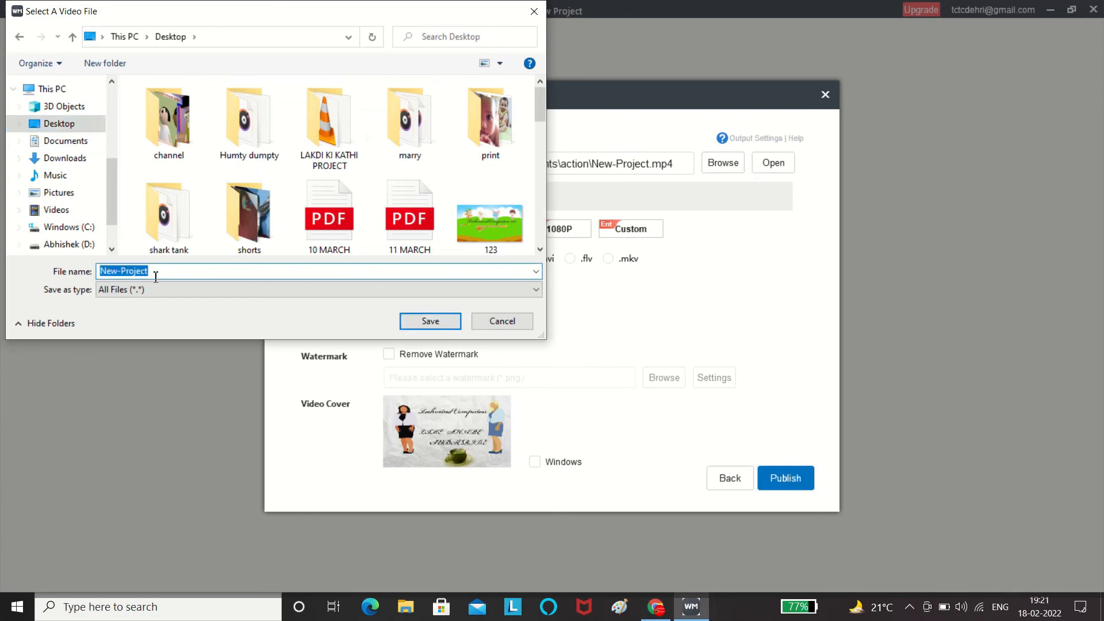
text(MANGO WHITEBOARD)
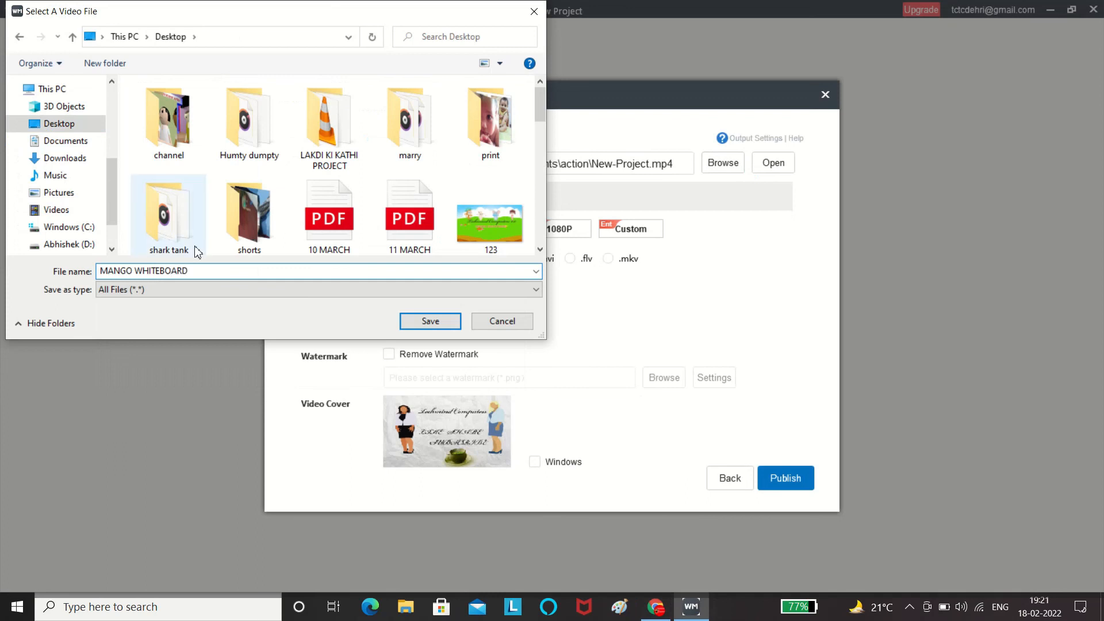
click(440, 324)
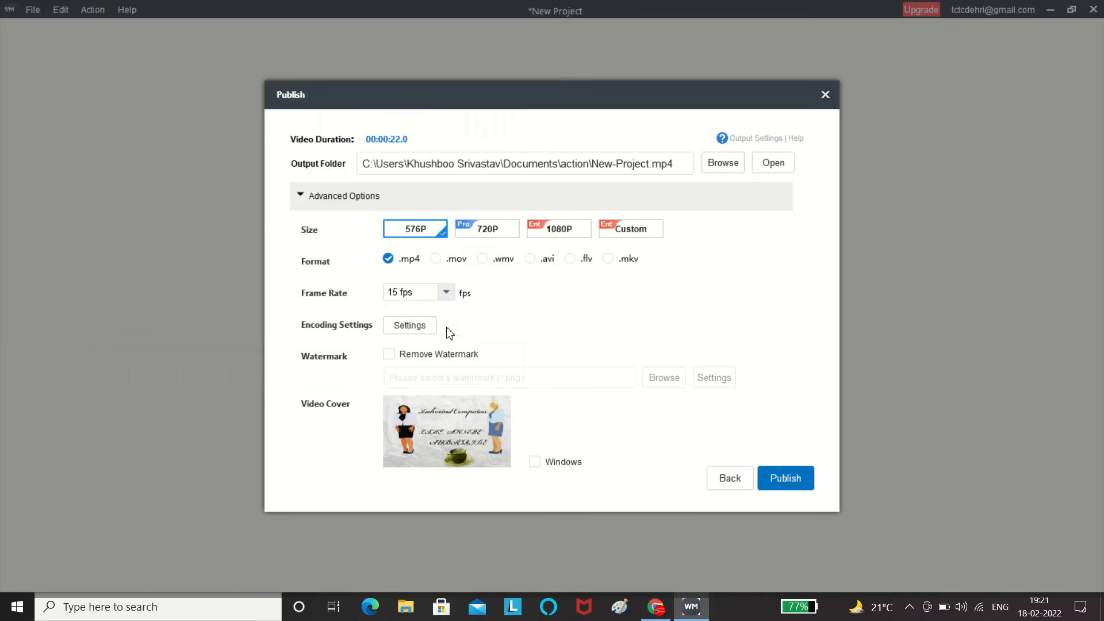